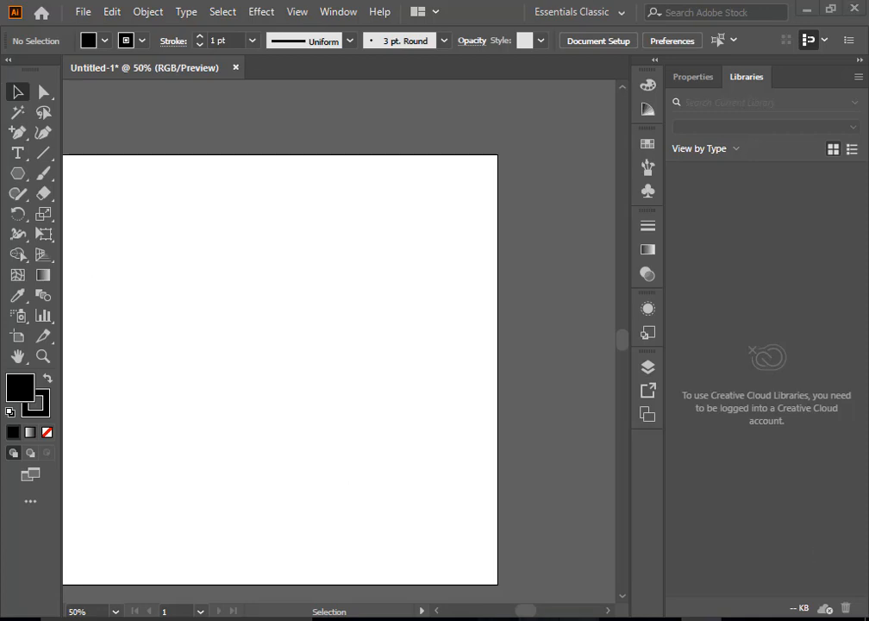
Set the fill to none for drawing with the Line Segment tool
{"action": "left_click", "coordinate": [442, 611]}
{"action": "left_click", "coordinate": [442, 612]}
{"action": "left_click", "coordinate": [441, 611]}
{"action": "left_click", "coordinate": [441, 611]}
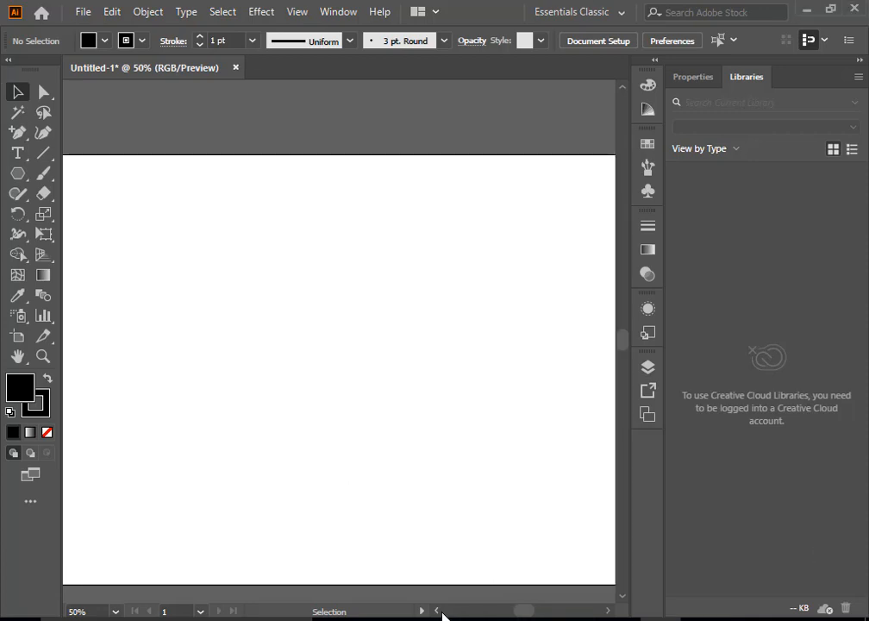
{"action": "left_click", "coordinate": [44, 155]}
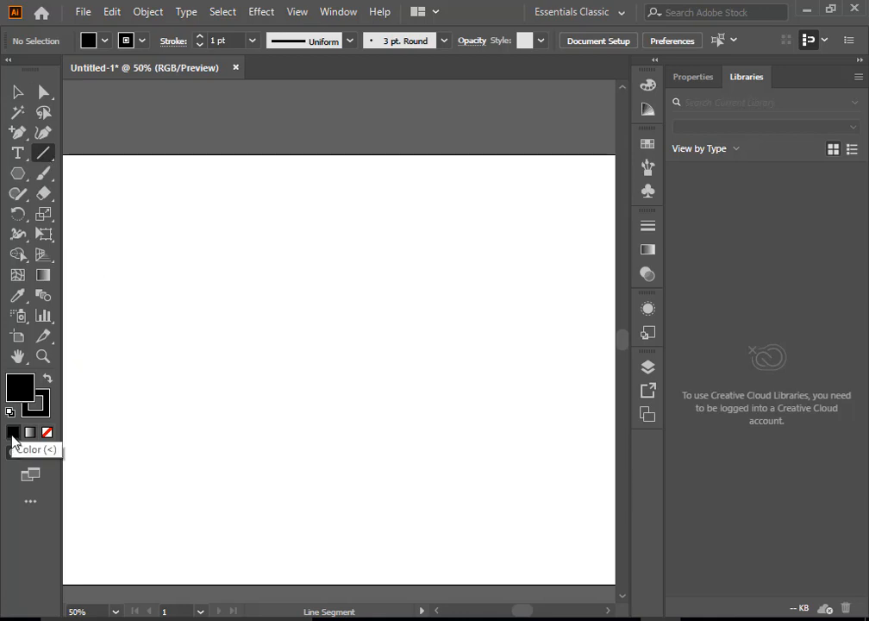
{"action": "double_click", "coordinate": [19, 393]}
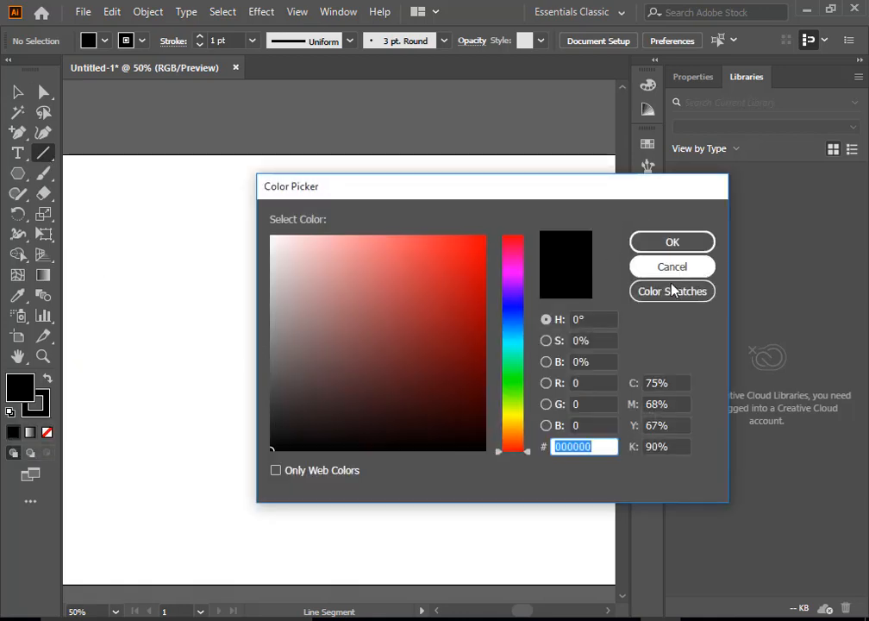
{"action": "left_click", "coordinate": [645, 270]}
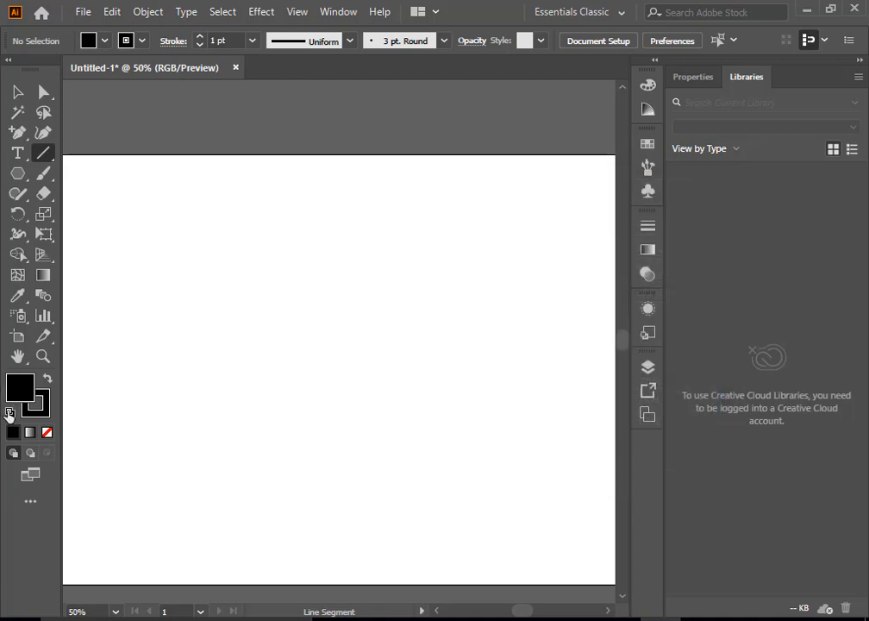
{"action": "left_click", "coordinate": [47, 432]}
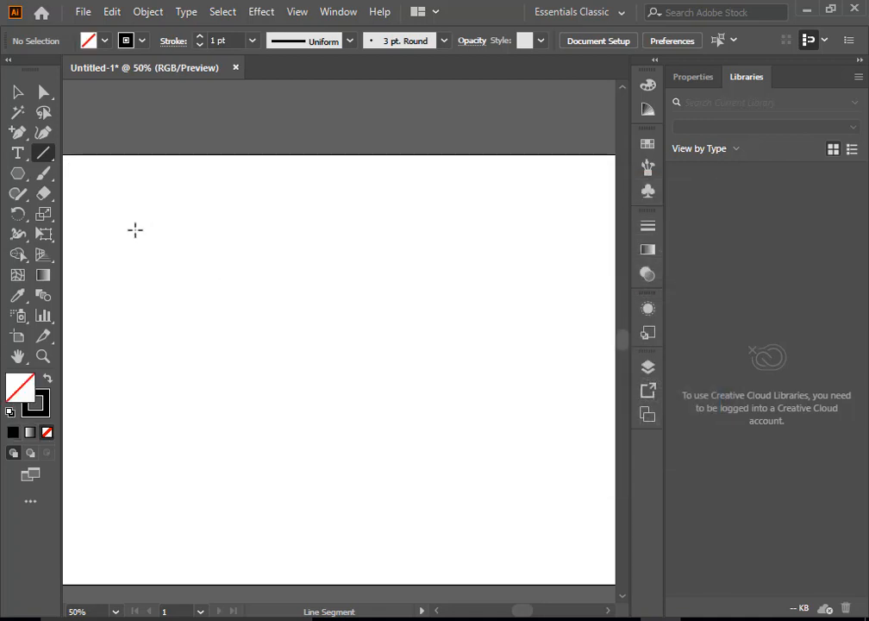
Draw a long vertical line with a 1 pt black stroke near the artboard's left side
{"action": "left_click_drag", "start_coordinate": [136, 230], "coordinate": [140, 509]}
{"action": "left_click", "coordinate": [19, 93]}
{"action": "left_click", "coordinate": [115, 208]}
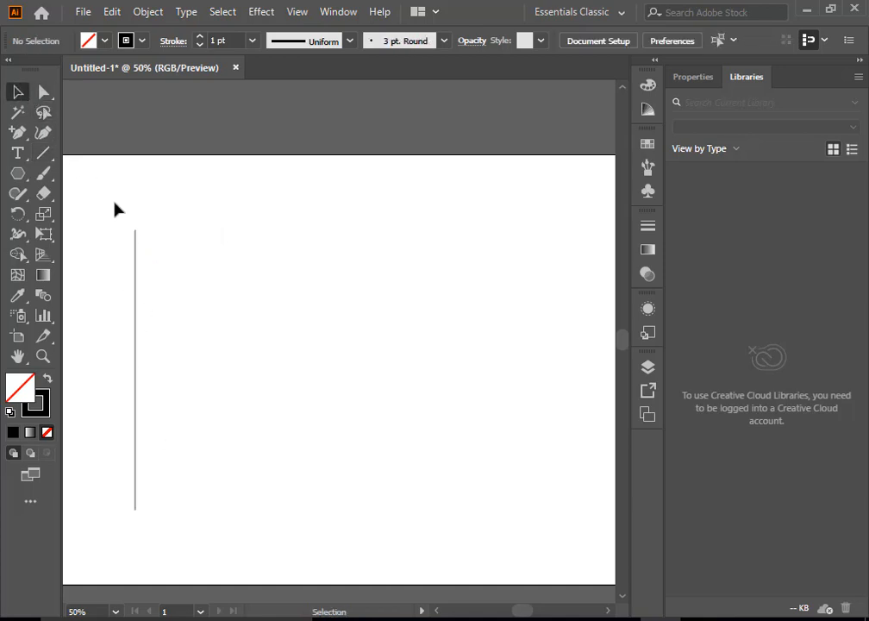
Copy the vertical line a short distance to its right and repeat the copy until there are 13 evenly spaced lines
{"action": "left_click", "coordinate": [135, 251]}
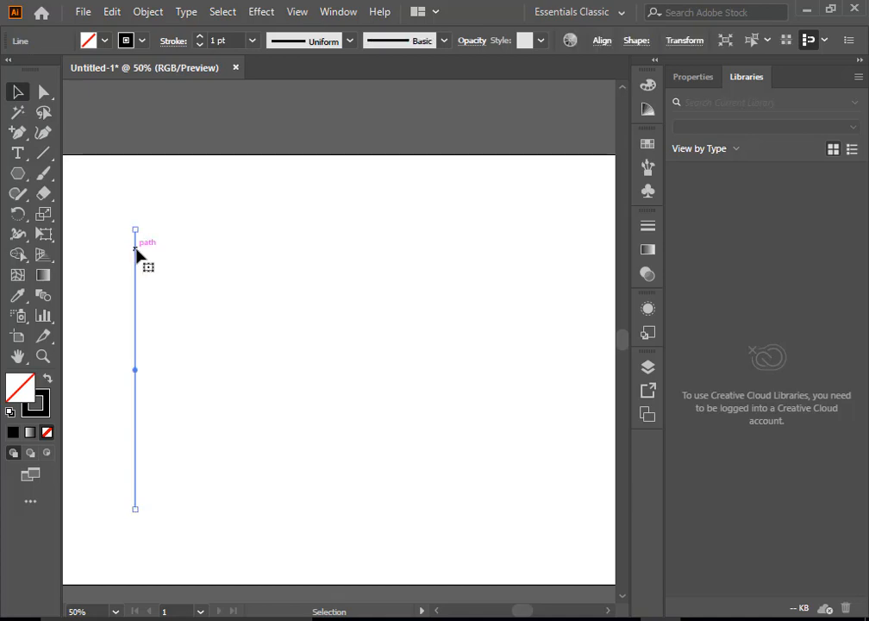
{"action": "left_click_drag", "start_coordinate": [135, 250], "coordinate": [144, 252]}
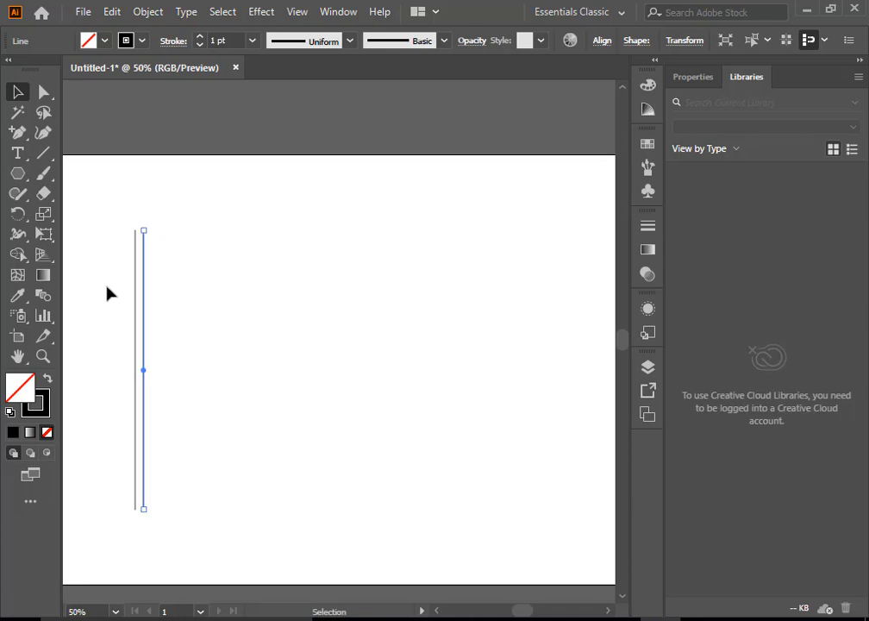
{"action": "key", "text": "ctrl"}
{"action": "key", "text": "ctrl+d"}
{"action": "key", "text": "ctrl+d"}
{"action": "key", "text": "ctrl+d"}
{"action": "key", "text": "ctrl+d"}
{"action": "key", "text": "ctrl+d"}
{"action": "key", "text": "ctrl+d"}
{"action": "key", "text": "ctrl+d"}
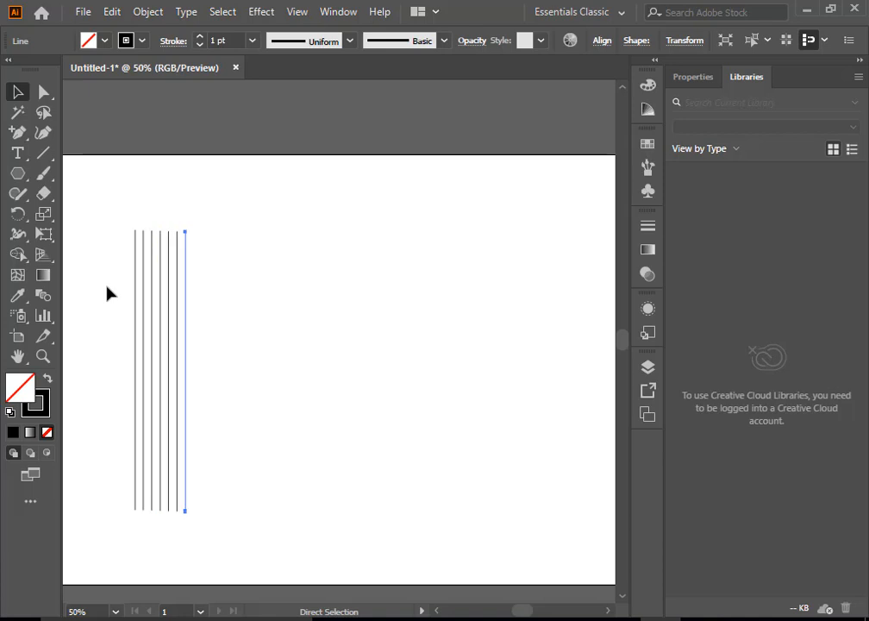
{"action": "key", "text": "ctrl+d"}
{"action": "key", "text": "ctrl+d"}
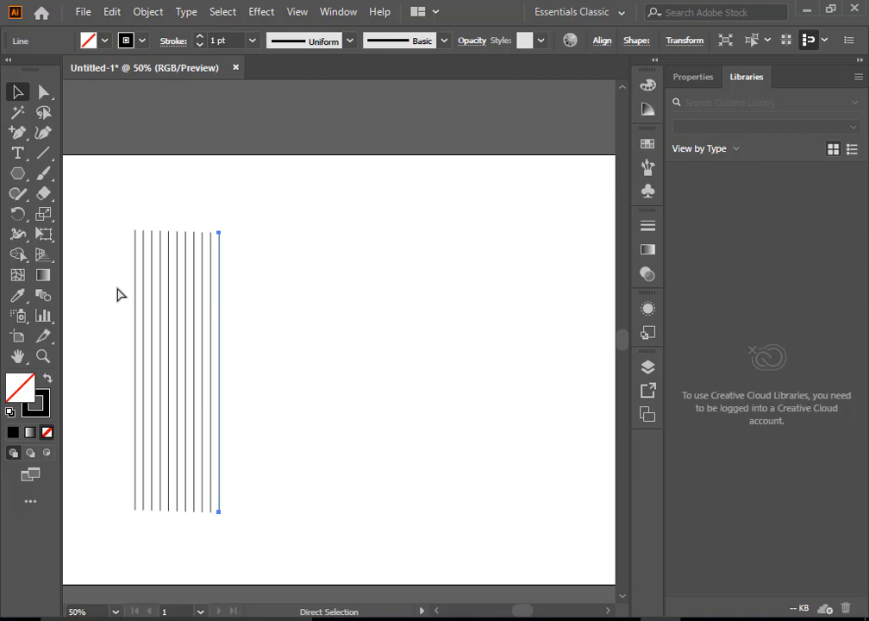
{"action": "key", "text": "ctrl+d"}
{"action": "key", "text": "ctrl+d"}
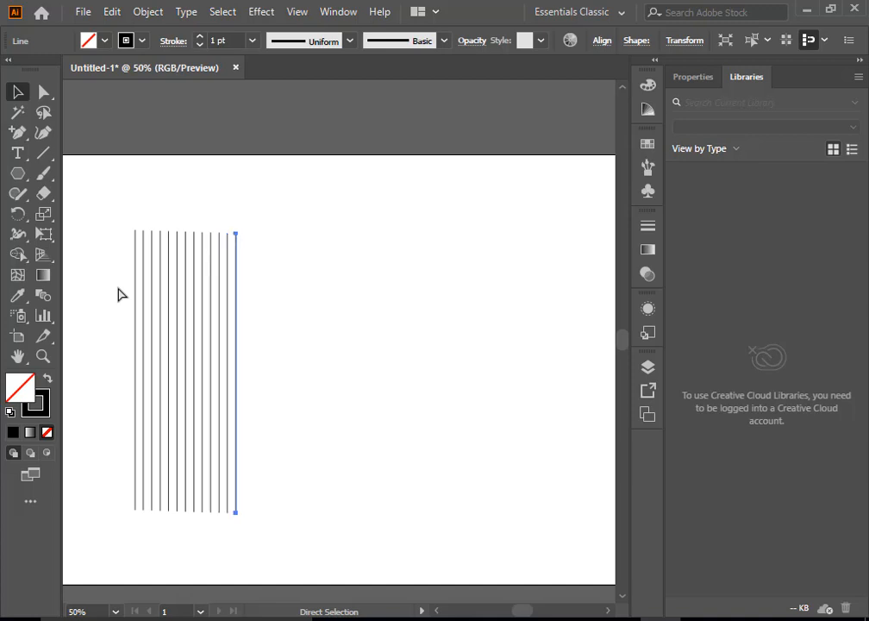
Move all the vertical lines together to the middle of the artboard and stretch them taller
{"action": "left_click", "coordinate": [294, 296]}
{"action": "left_click_drag", "start_coordinate": [102, 216], "coordinate": [337, 456]}
{"action": "left_click_drag", "start_coordinate": [205, 333], "coordinate": [336, 329]}
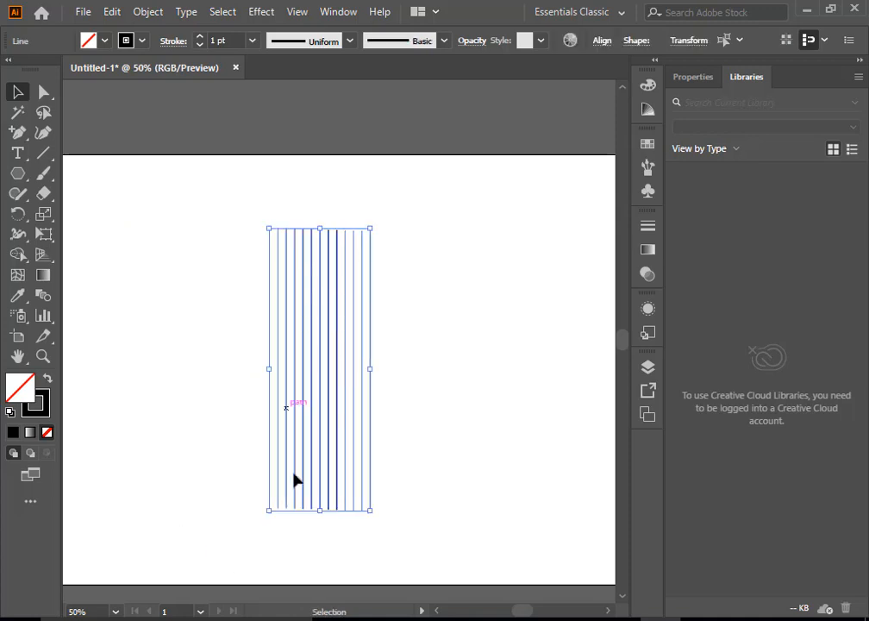
{"action": "left_click_drag", "start_coordinate": [320, 514], "coordinate": [322, 565]}
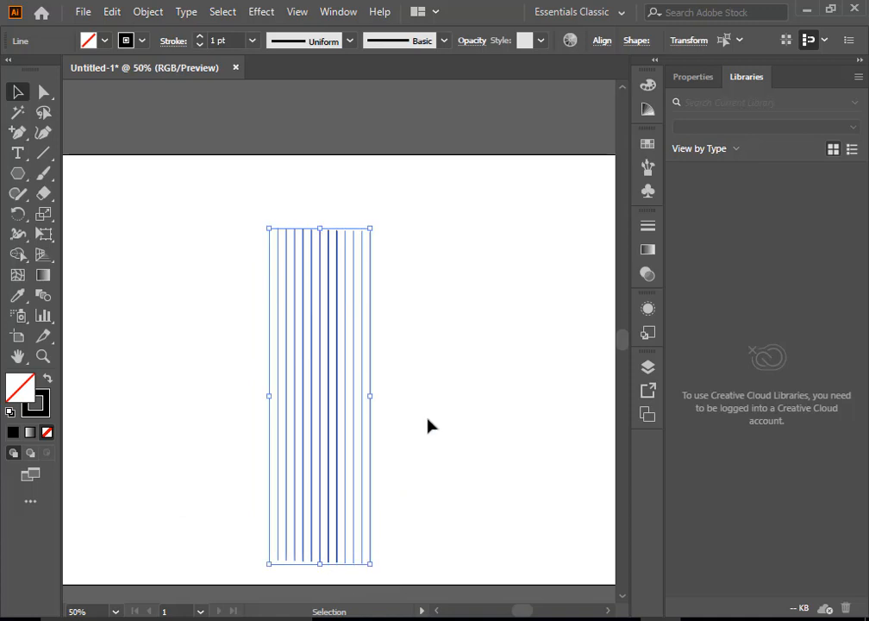
{"action": "scroll", "coordinate": [413, 409], "scroll_direction": "down", "scroll_amount": 3}
{"action": "scroll", "coordinate": [419, 356], "scroll_direction": "up", "scroll_amount": 3}
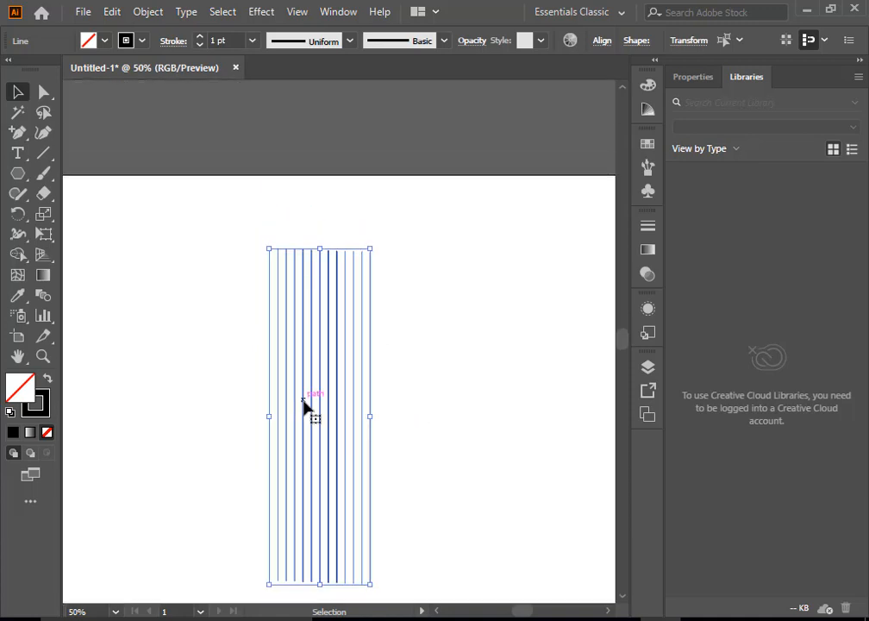
{"action": "left_click_drag", "start_coordinate": [303, 400], "coordinate": [303, 379]}
{"action": "left_click_drag", "start_coordinate": [226, 248], "coordinate": [432, 380]}
{"action": "left_click", "coordinate": [458, 336]}
Draw a hexagon with the Polygon tool to the left of the vertical lines
{"action": "left_click", "coordinate": [17, 172]}
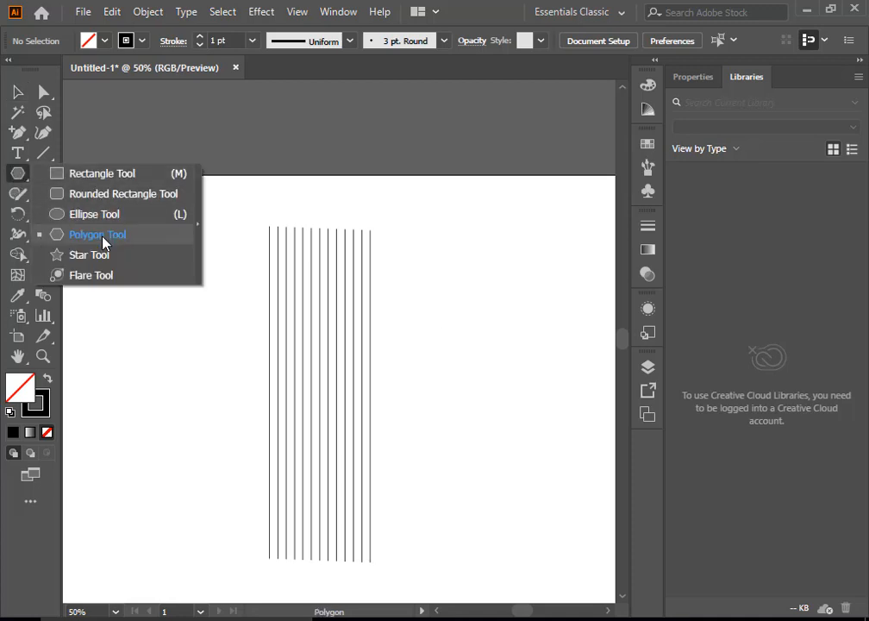
{"action": "left_click", "coordinate": [101, 236]}
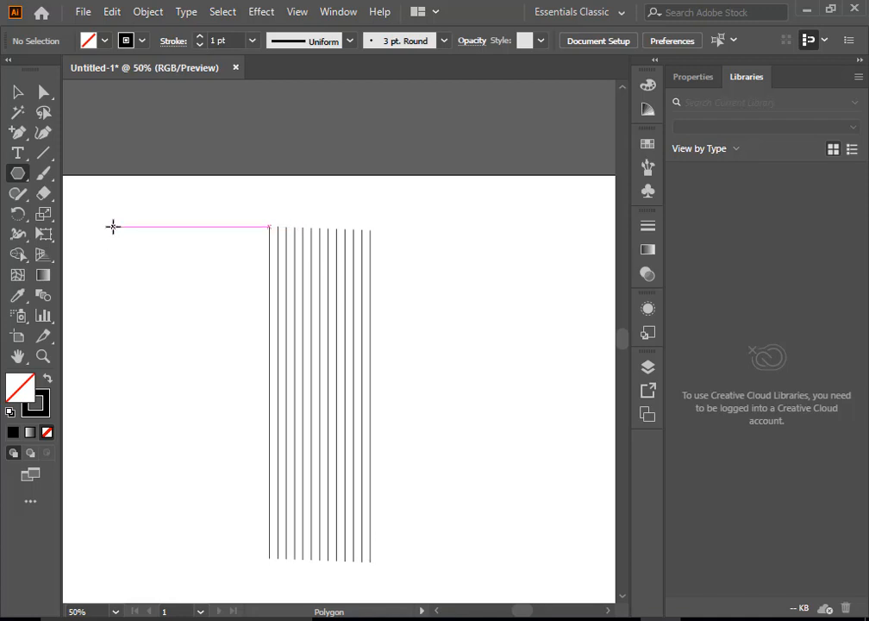
{"action": "left_click_drag", "start_coordinate": [113, 226], "coordinate": [159, 297]}
{"action": "left_click", "coordinate": [18, 92]}
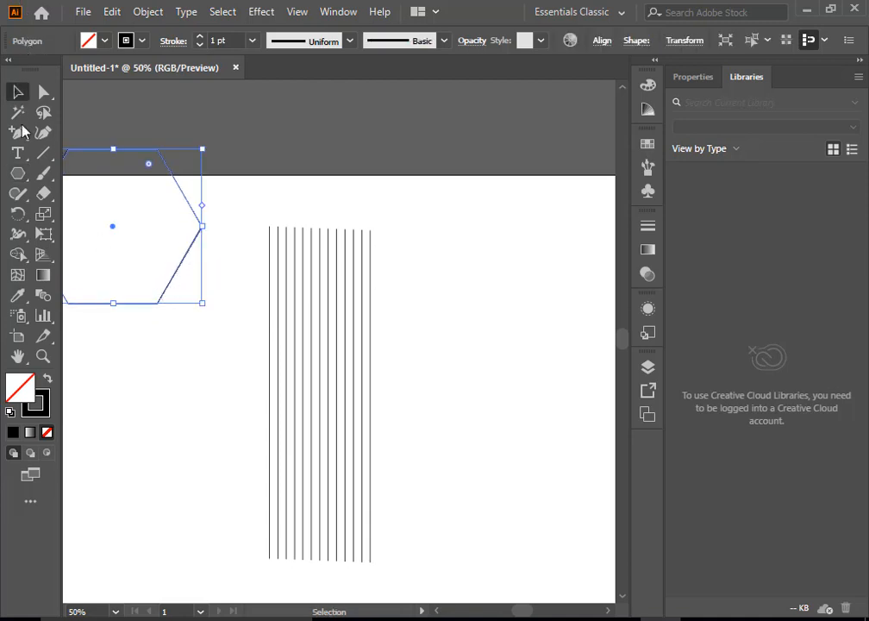
{"action": "left_click", "coordinate": [120, 359]}
Move the hexagon fully onto the artboard and rotate it so that one corner points straight up
{"action": "left_click_drag", "start_coordinate": [112, 151], "coordinate": [154, 264]}
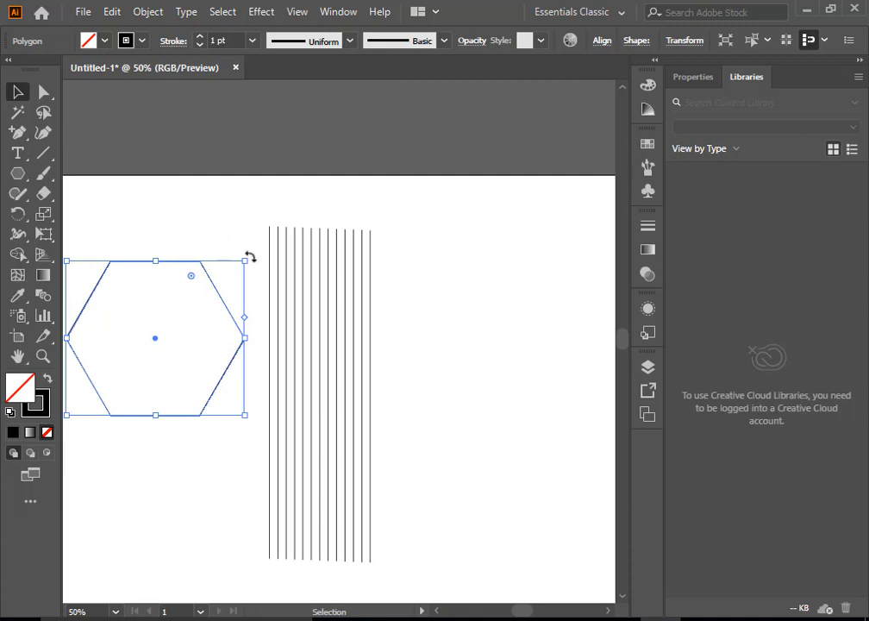
{"action": "left_click_drag", "start_coordinate": [249, 256], "coordinate": [262, 321]}
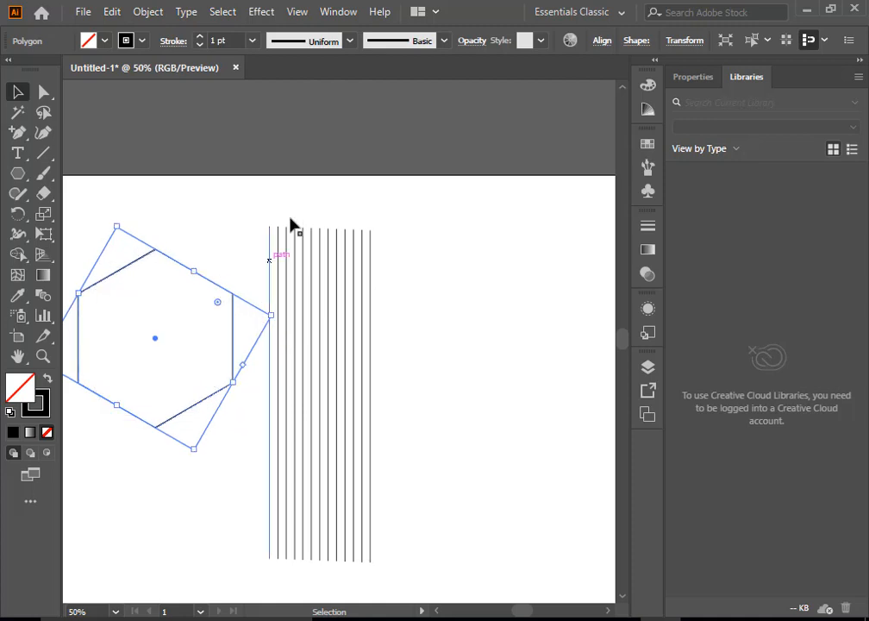
{"action": "left_click", "coordinate": [421, 252]}
{"action": "left_click", "coordinate": [16, 92]}
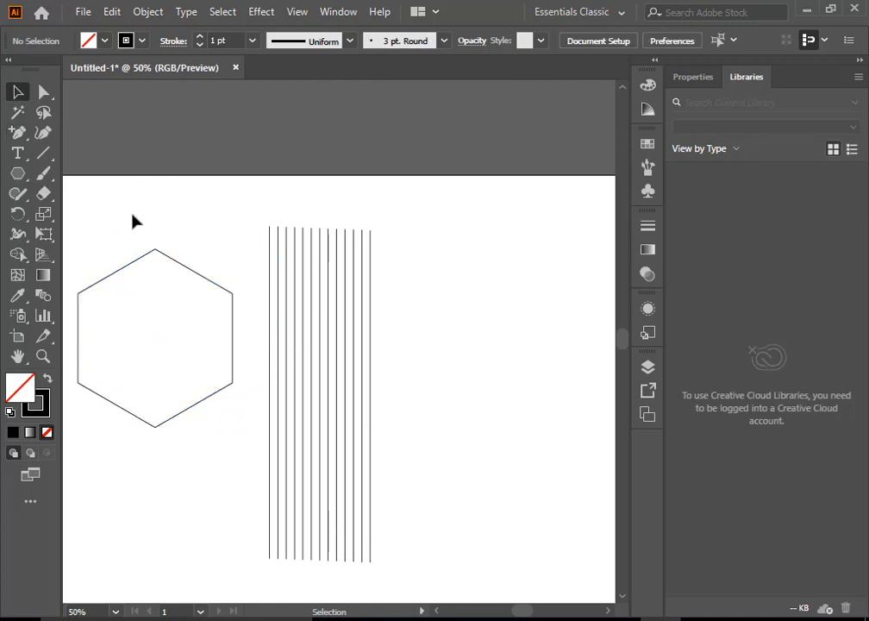
Move the hexagon over the upper half of the vertical lines
{"action": "left_click", "coordinate": [157, 250]}
{"action": "left_click_drag", "start_coordinate": [156, 253], "coordinate": [347, 267]}
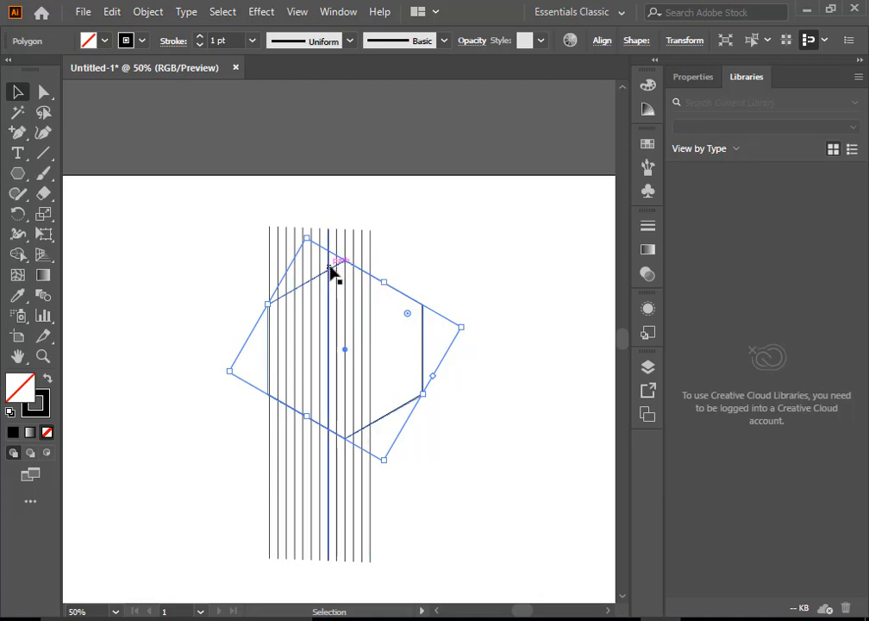
{"action": "left_click_drag", "start_coordinate": [349, 264], "coordinate": [354, 267]}
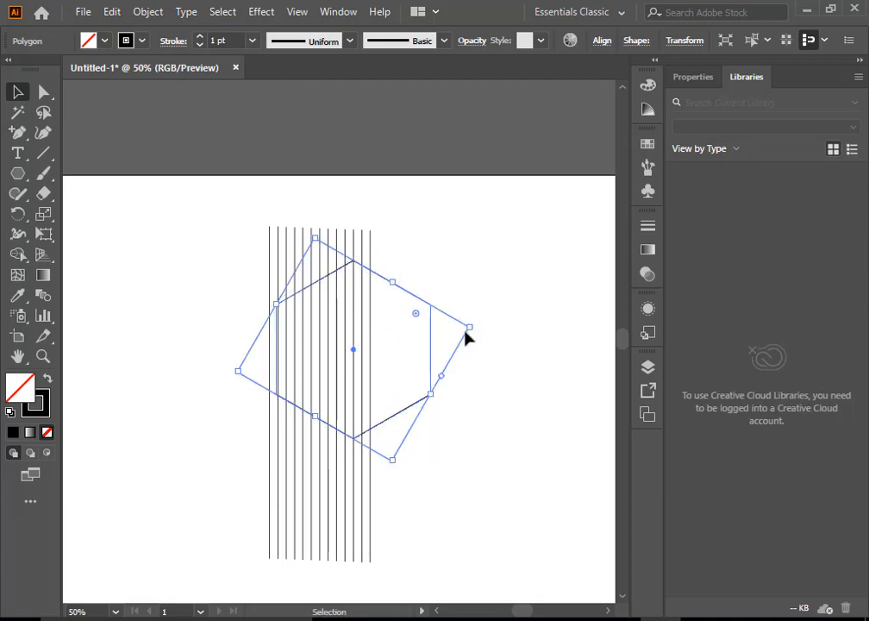
Scale the hexagon down to the width of the line set and fit its vertical sides onto the two outermost lines
{"action": "left_click_drag", "start_coordinate": [470, 325], "coordinate": [404, 335]}
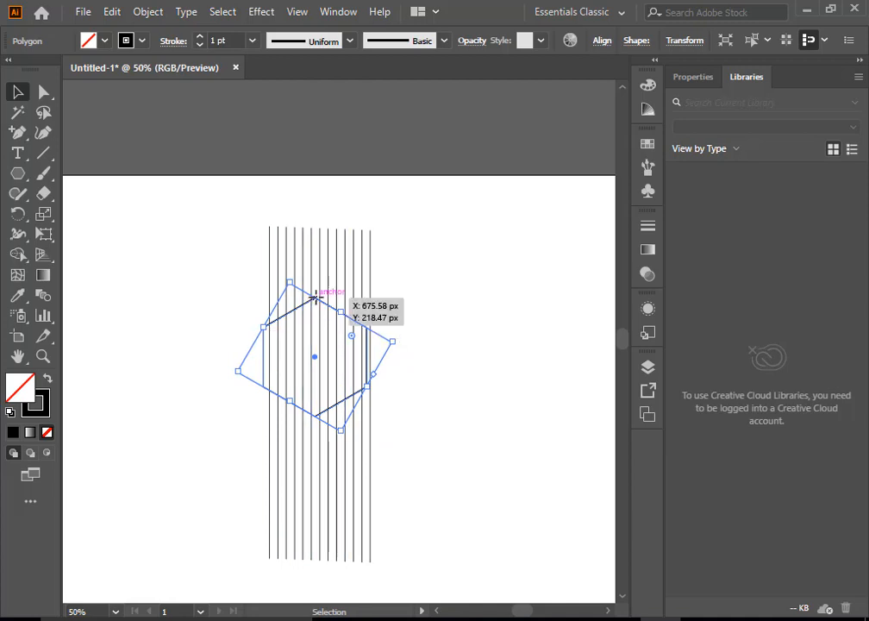
{"action": "key", "text": "ctrl+z"}
{"action": "left_click_drag", "start_coordinate": [313, 303], "coordinate": [323, 299]}
{"action": "left_click", "coordinate": [493, 323]}
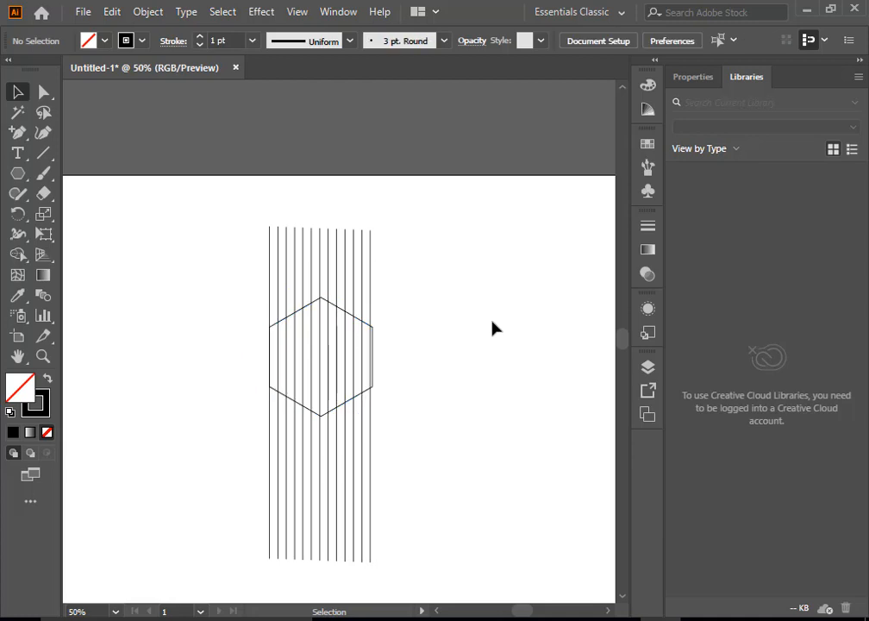
{"action": "left_click_drag", "start_coordinate": [321, 298], "coordinate": [322, 304]}
{"action": "left_click_drag", "start_coordinate": [402, 345], "coordinate": [399, 343]}
{"action": "left_click", "coordinate": [451, 291]}
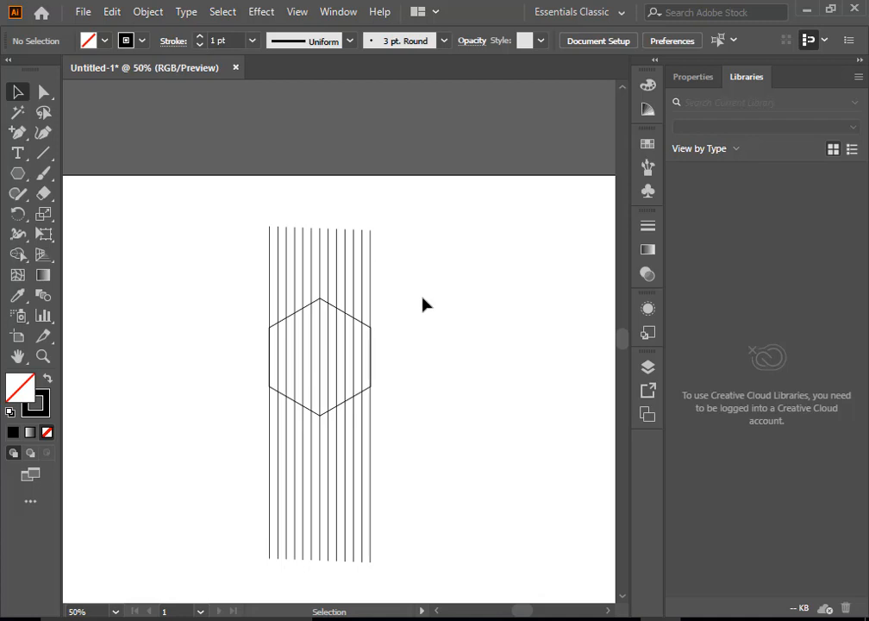
Align the hexagon and all the vertical lines to each other by their vertical centers
{"action": "left_click_drag", "start_coordinate": [186, 287], "coordinate": [436, 468]}
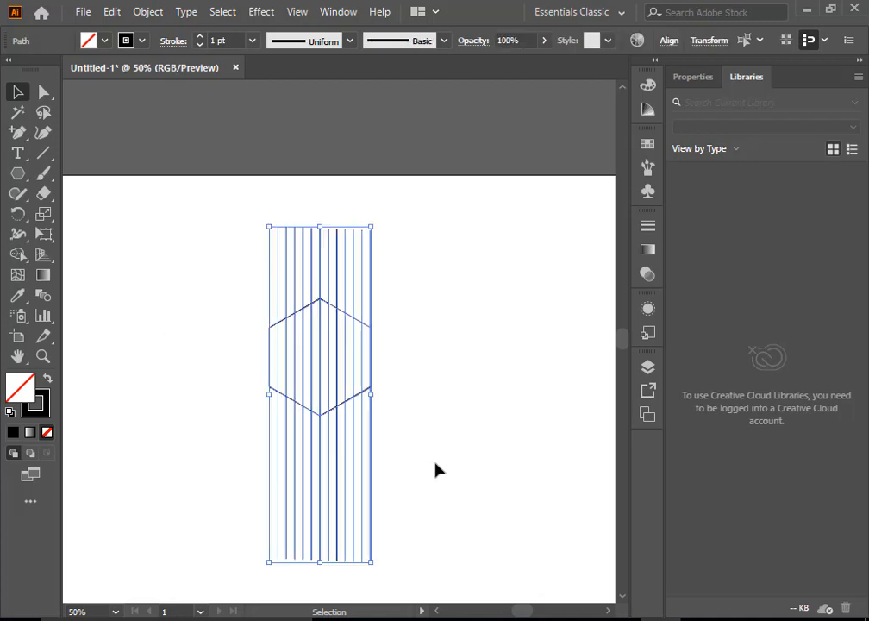
{"action": "left_click", "coordinate": [671, 40]}
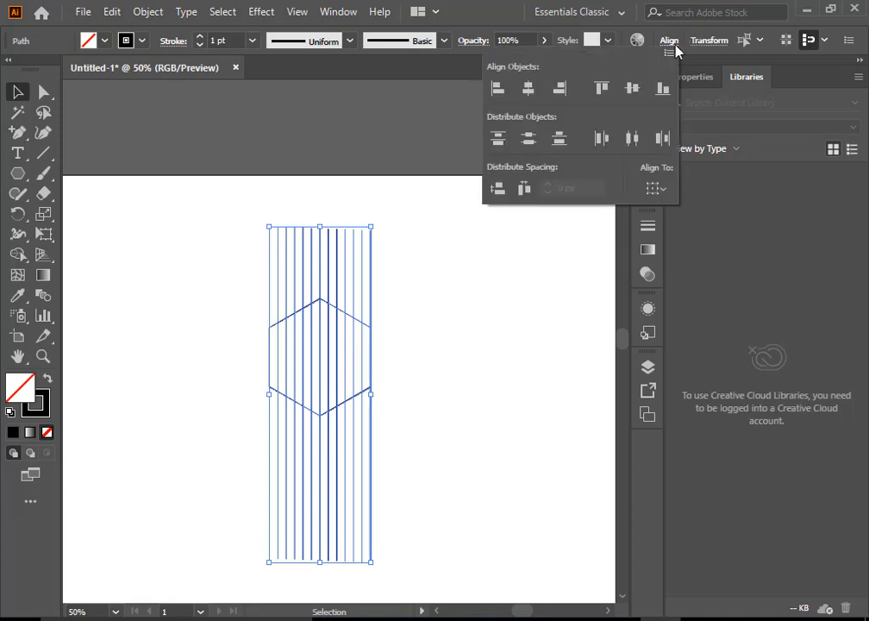
{"action": "left_click", "coordinate": [633, 89]}
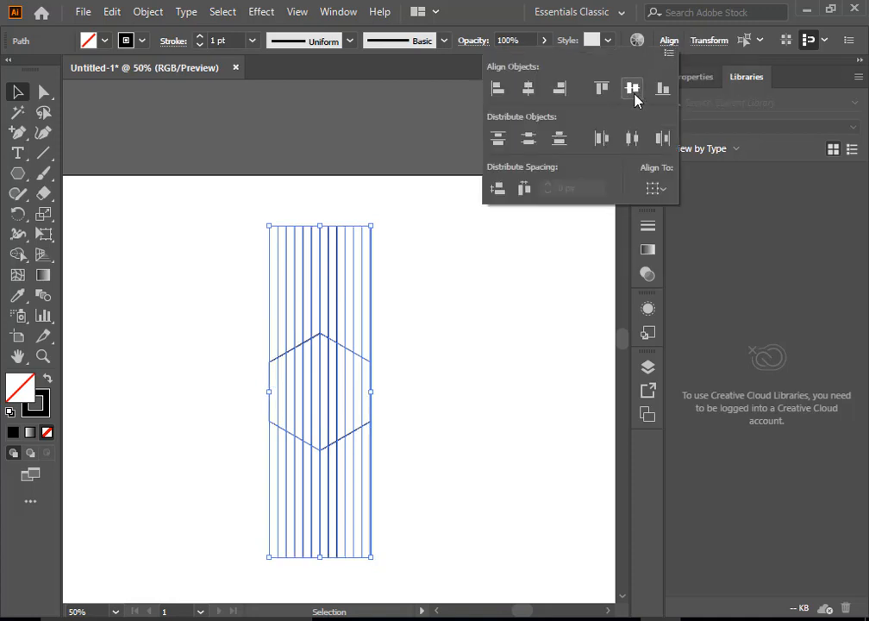
{"action": "left_click", "coordinate": [474, 386]}
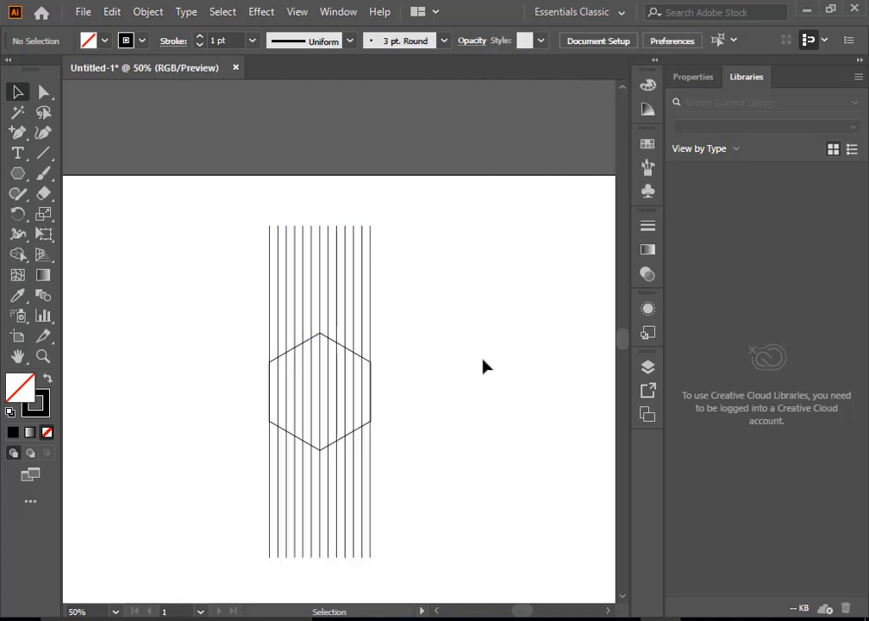
Reflect a copy of the vertical lines across a 45° axis to create a matching set of horizontal lines
{"action": "left_click_drag", "start_coordinate": [229, 229], "coordinate": [438, 309]}
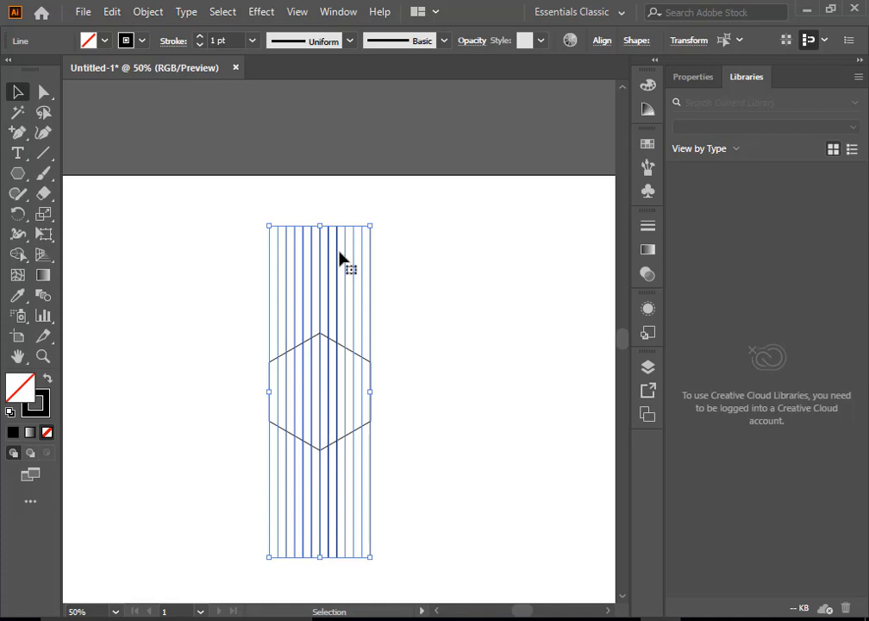
{"action": "right_click", "coordinate": [345, 255]}
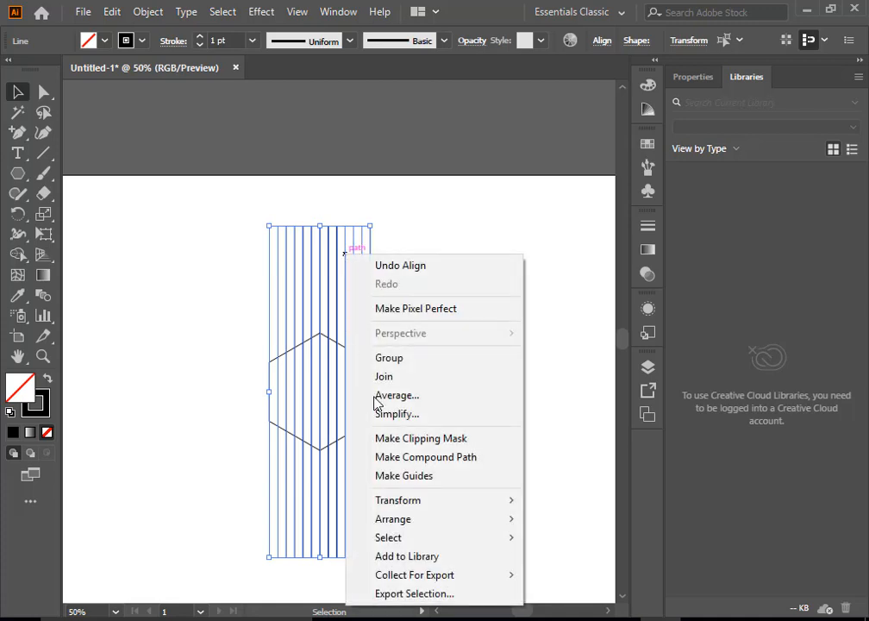
{"action": "mouse_move", "coordinate": [357, 504]}
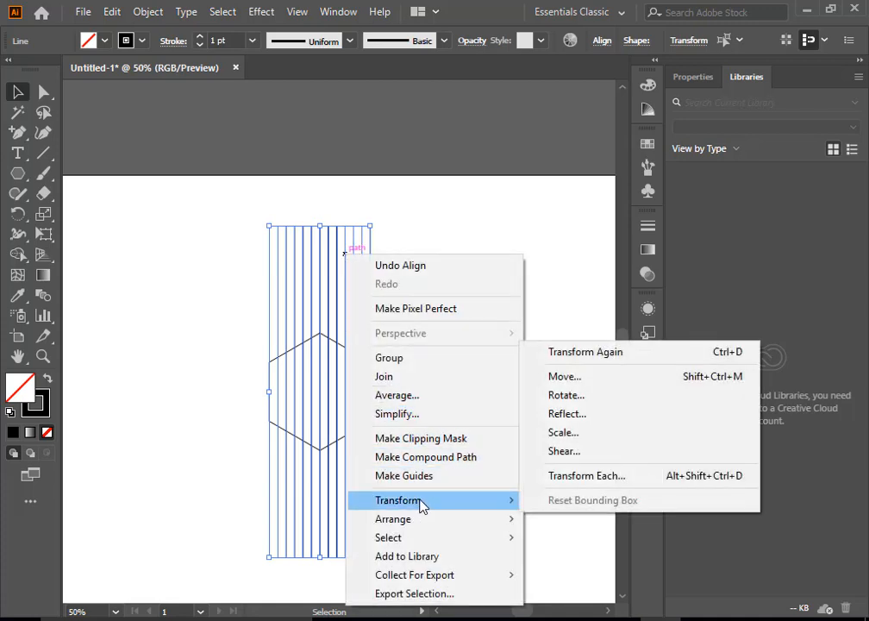
{"action": "left_click", "coordinate": [583, 415]}
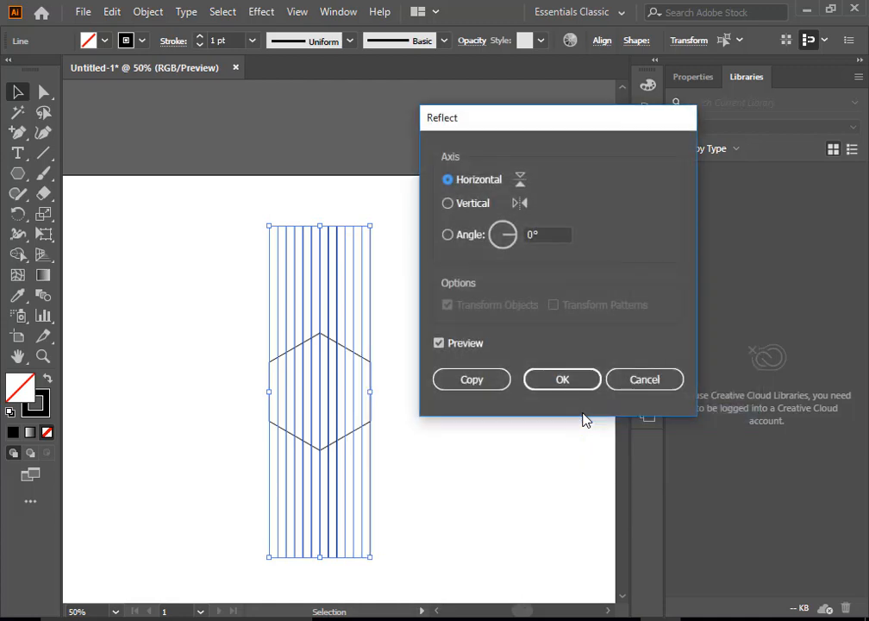
{"action": "left_click", "coordinate": [440, 343]}
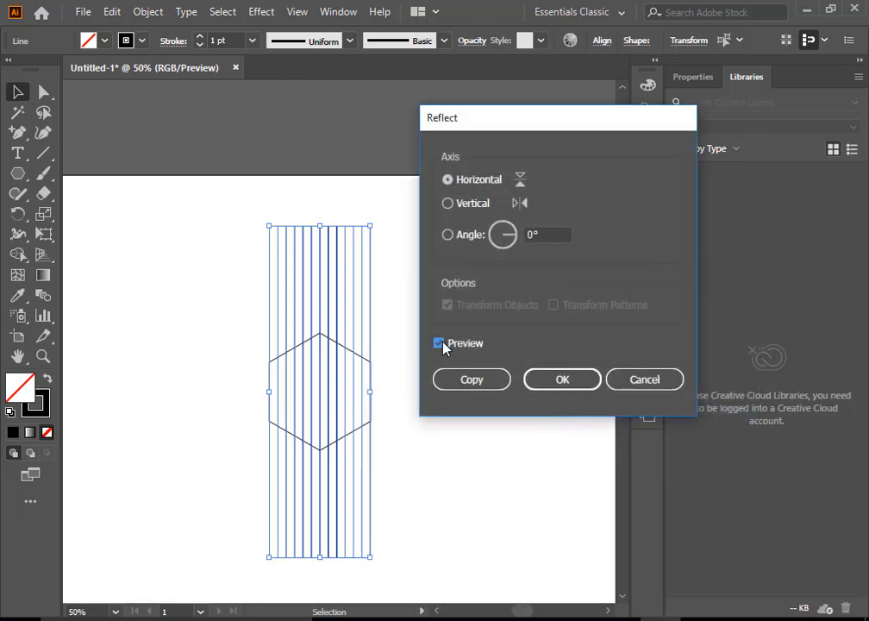
{"action": "double_click", "coordinate": [532, 235]}
{"action": "type", "text": "8"}
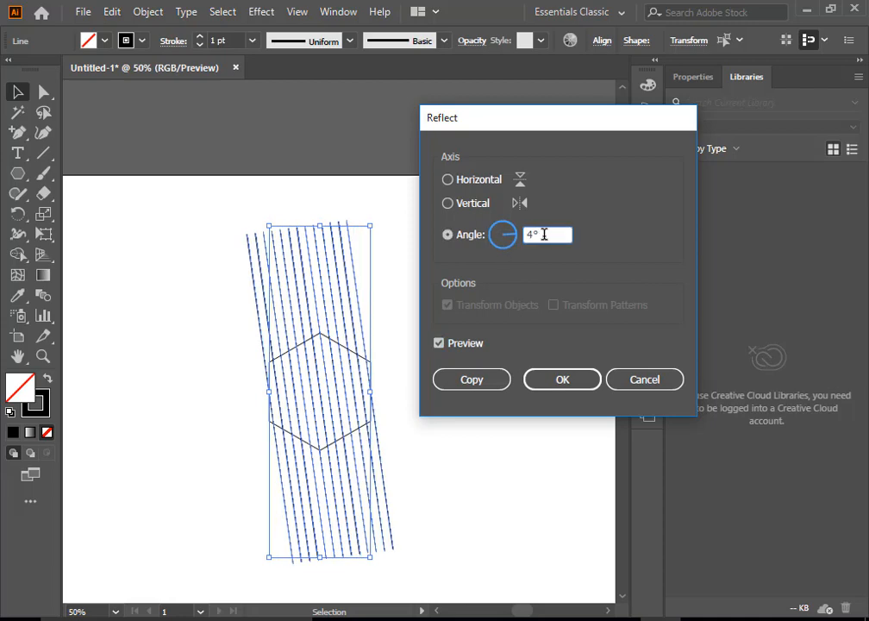
{"action": "left_click_drag", "start_coordinate": [498, 248], "coordinate": [499, 245]}
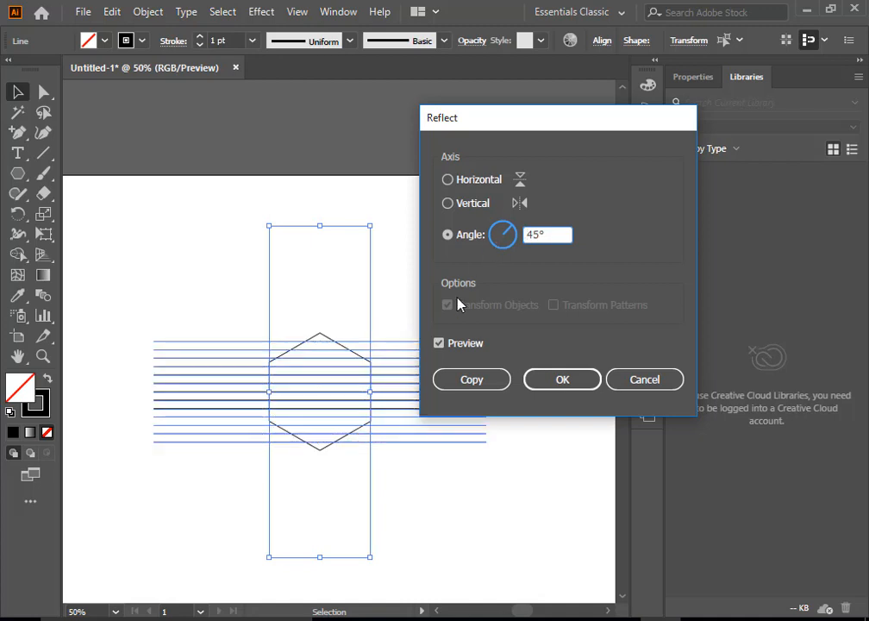
{"action": "left_click", "coordinate": [468, 382]}
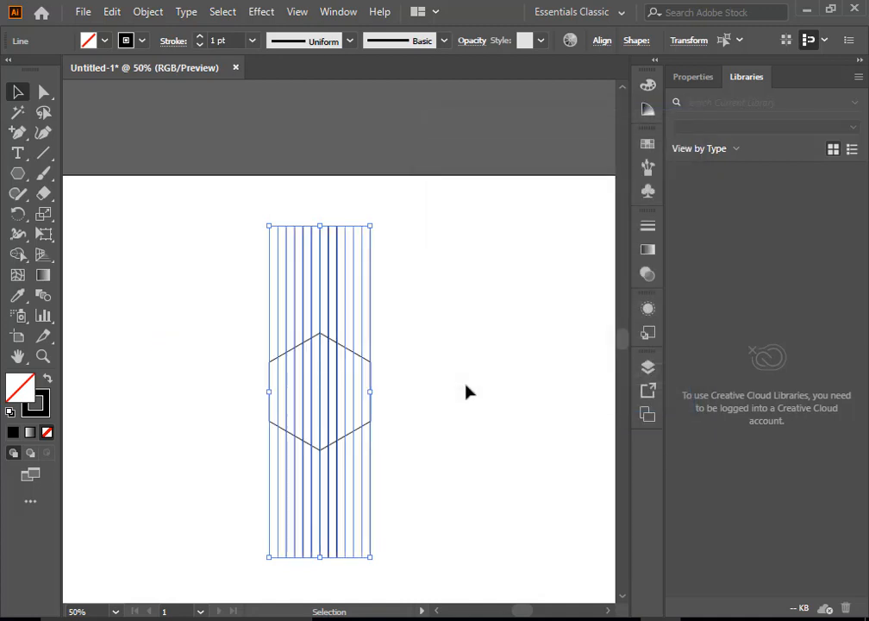
{"action": "left_click", "coordinate": [481, 288]}
Try reflecting a copy of the vertical line set across a 60° axis, and undo the reflection
{"action": "left_click_drag", "start_coordinate": [207, 241], "coordinate": [352, 284]}
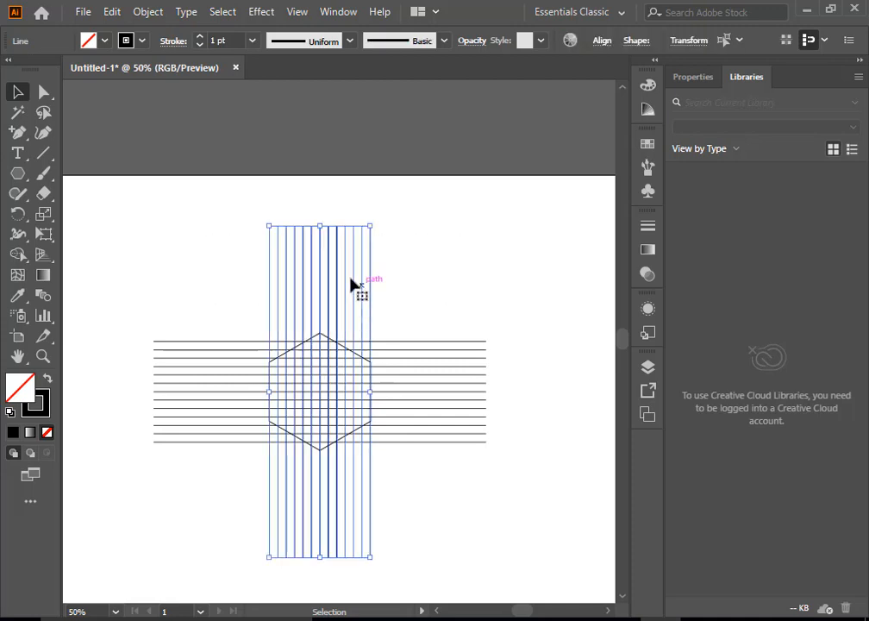
{"action": "right_click", "coordinate": [348, 281]}
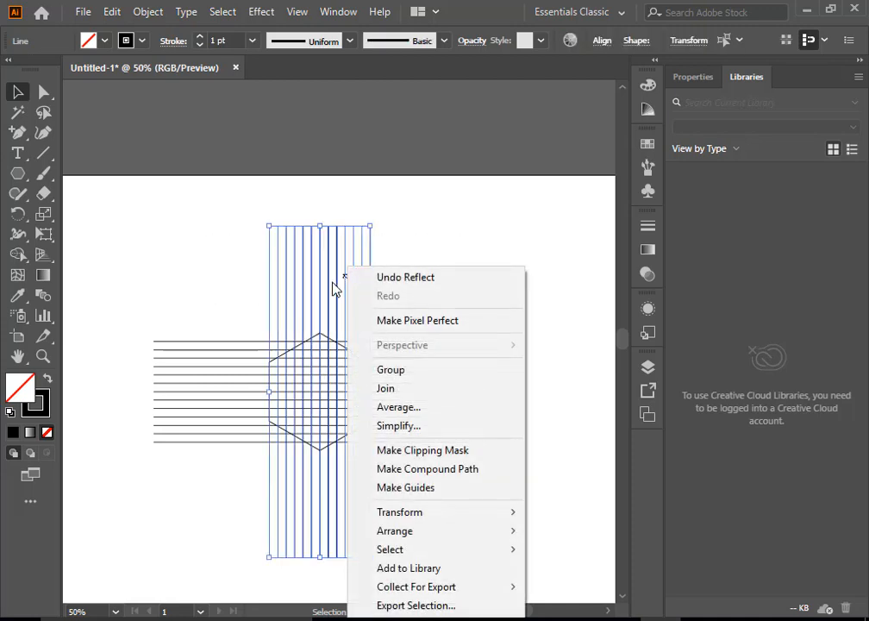
{"action": "mouse_move", "coordinate": [419, 512]}
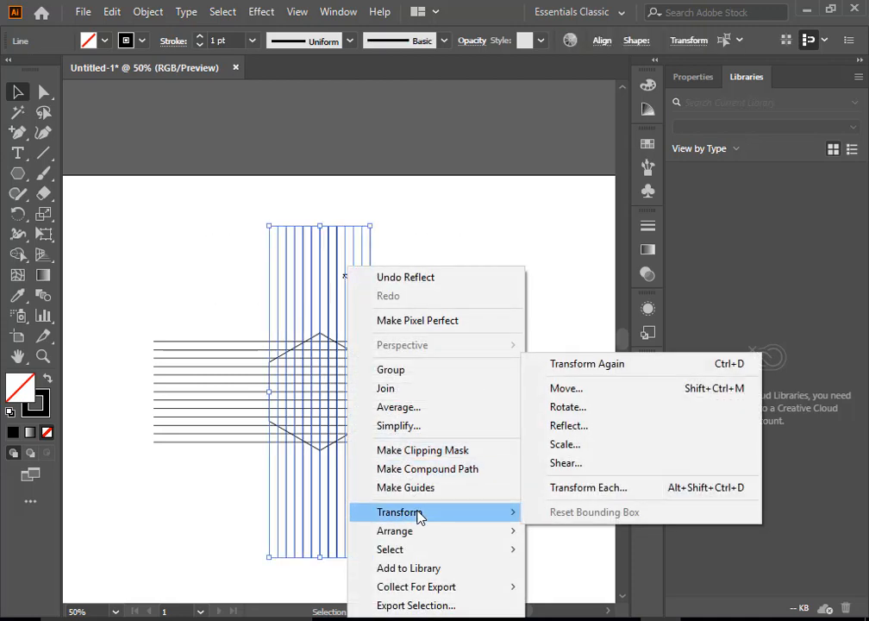
{"action": "left_click", "coordinate": [573, 426]}
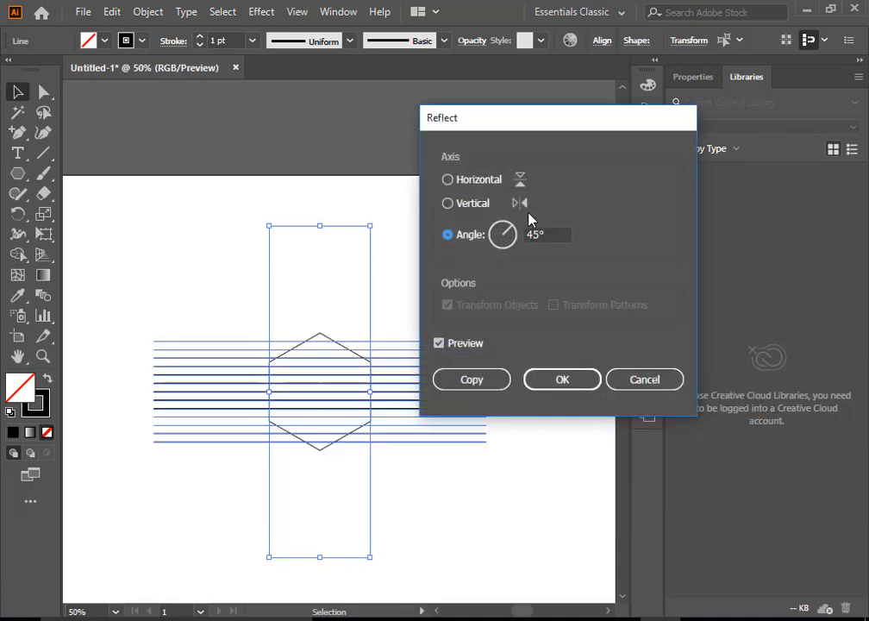
{"action": "left_click", "coordinate": [537, 234]}
{"action": "scroll", "coordinate": [536, 234], "scroll_direction": "up", "scroll_amount": 4}
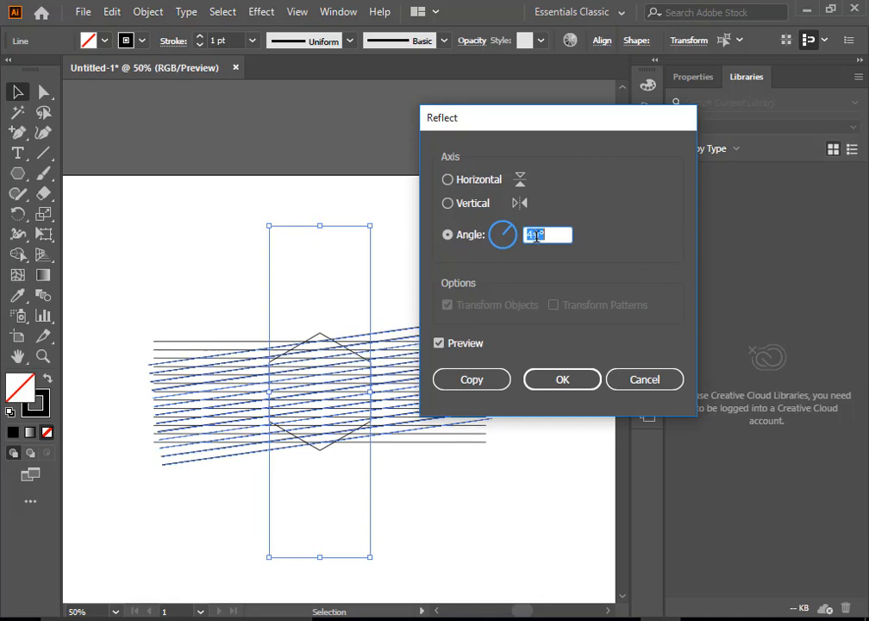
{"action": "scroll", "coordinate": [544, 248], "scroll_direction": "up", "scroll_amount": 3}
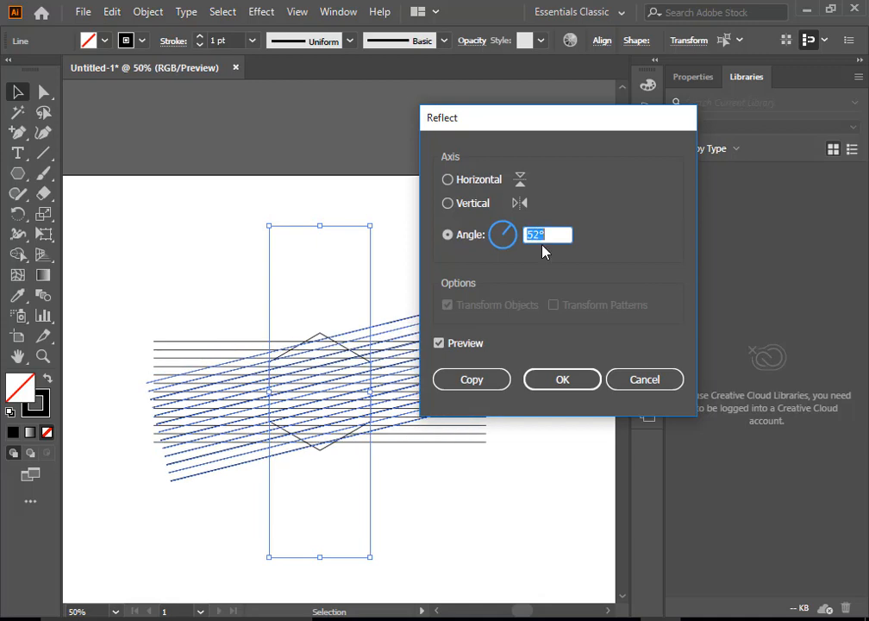
{"action": "scroll", "coordinate": [542, 241], "scroll_direction": "up", "scroll_amount": 2}
{"action": "scroll", "coordinate": [542, 233], "scroll_direction": "up", "scroll_amount": 5}
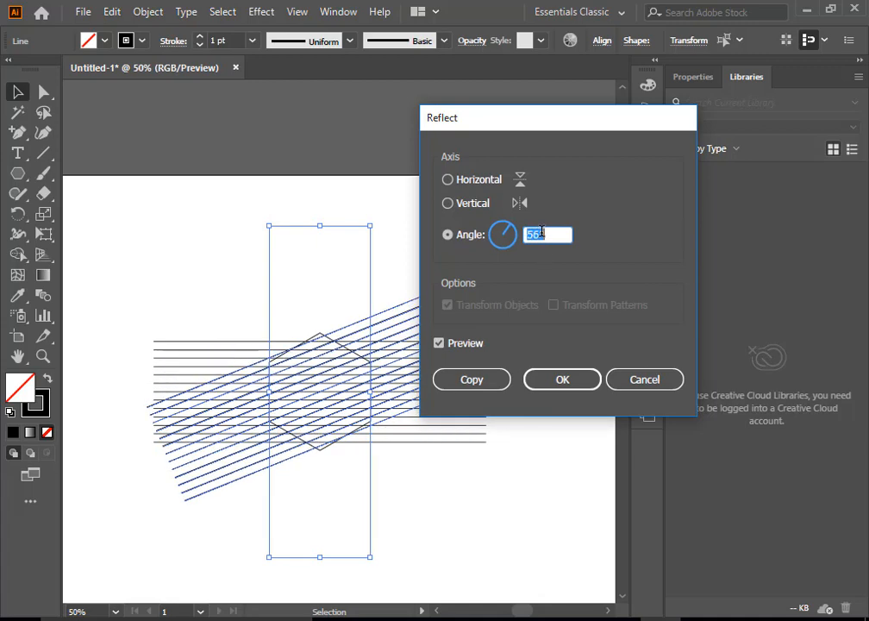
{"action": "scroll", "coordinate": [541, 233], "scroll_direction": "up", "scroll_amount": 1}
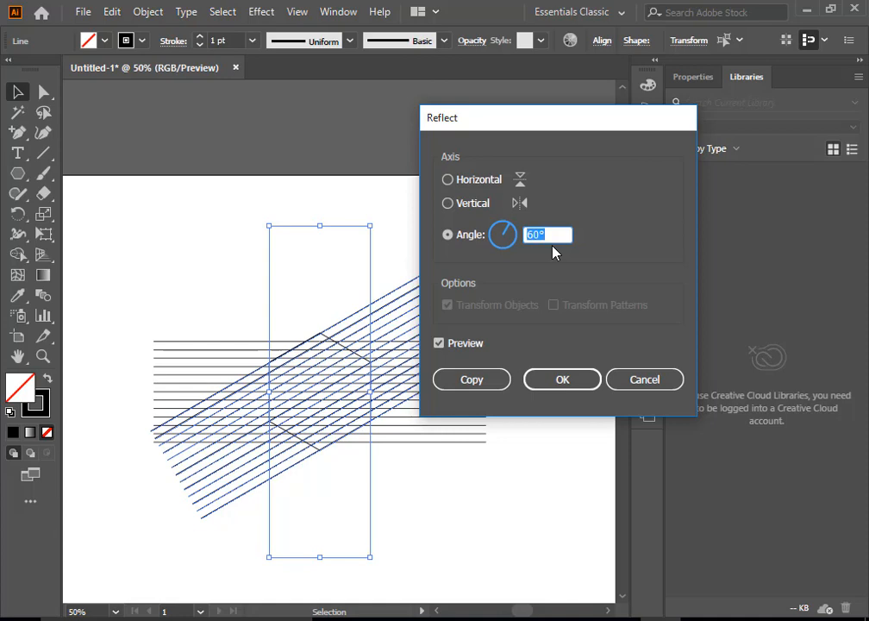
{"action": "left_click", "coordinate": [488, 385]}
{"action": "left_click", "coordinate": [485, 170]}
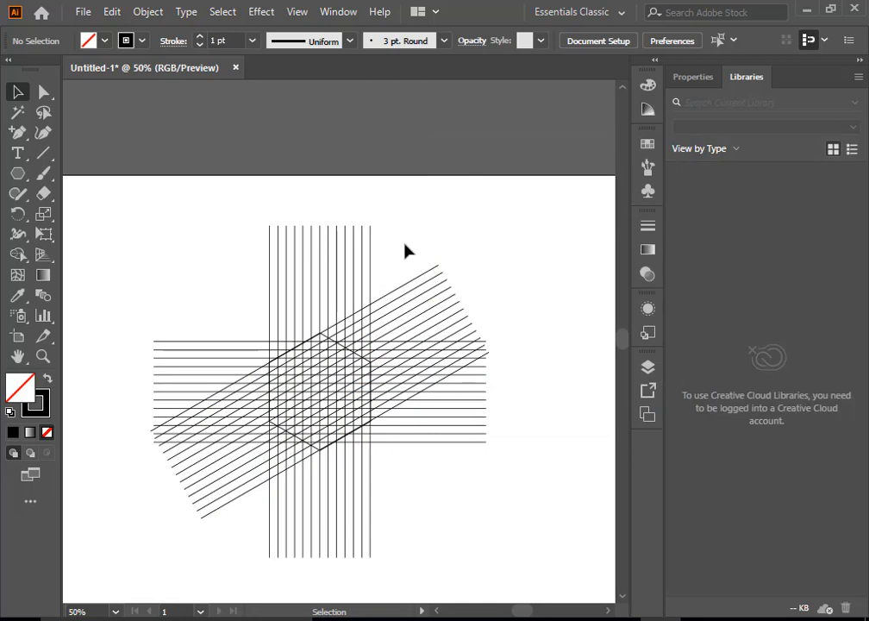
{"action": "key", "text": "ctrl+z"}
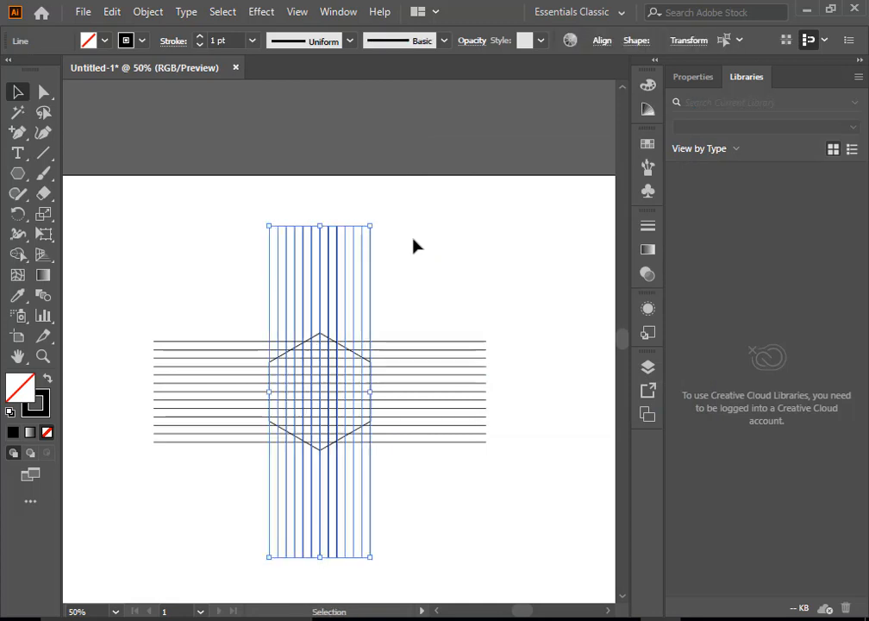
Reflect a copy of the vertical lines across a 60° axis, parallel to the hexagon's upward-sloping sides
{"action": "right_click", "coordinate": [303, 260]}
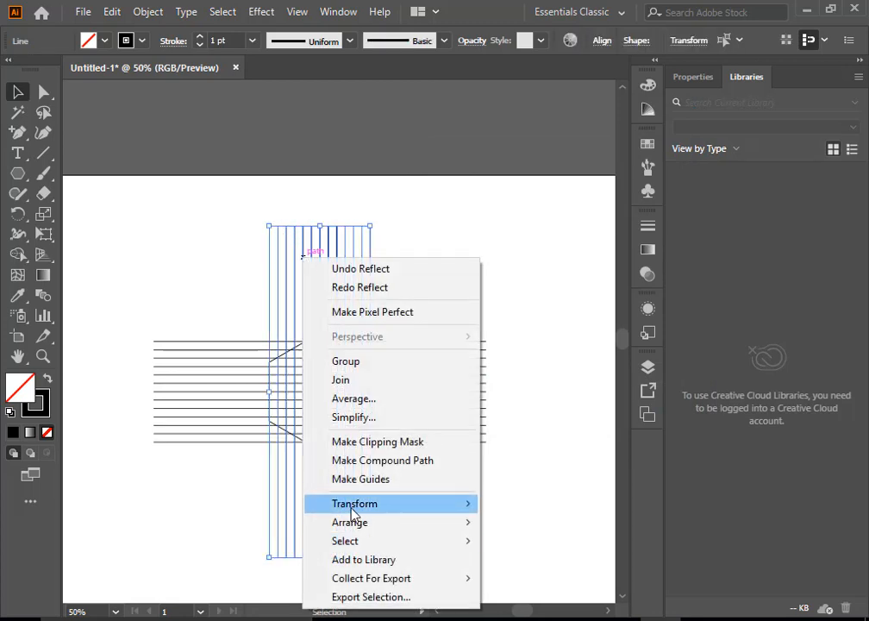
{"action": "mouse_move", "coordinate": [355, 507]}
{"action": "left_click", "coordinate": [543, 427]}
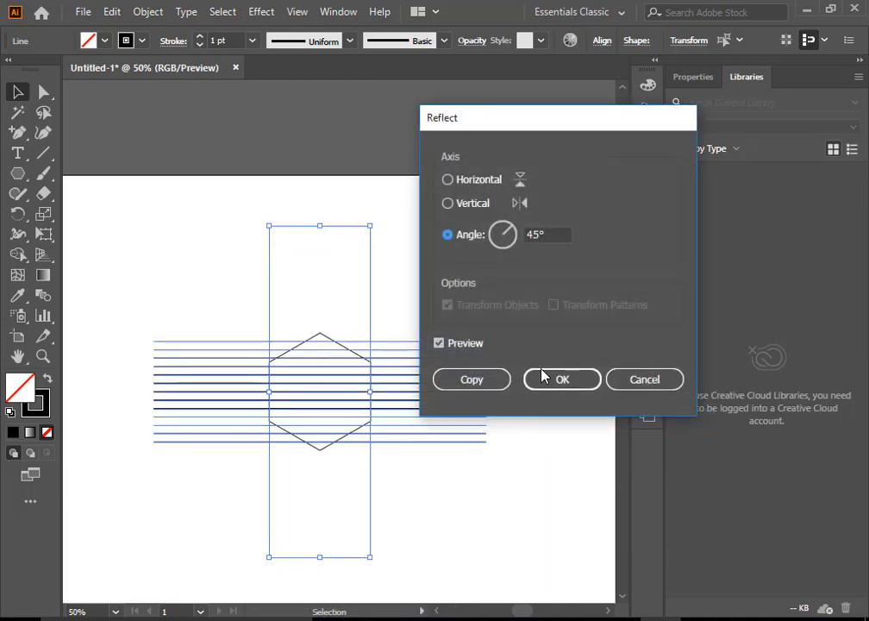
{"action": "scroll", "coordinate": [542, 238], "scroll_direction": "up", "scroll_amount": 10}
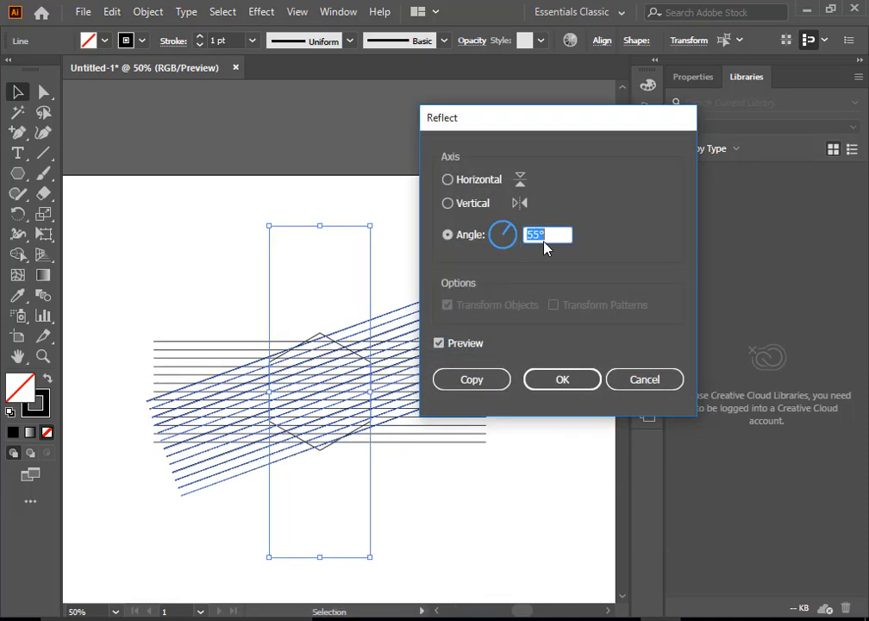
{"action": "left_click", "coordinate": [457, 377]}
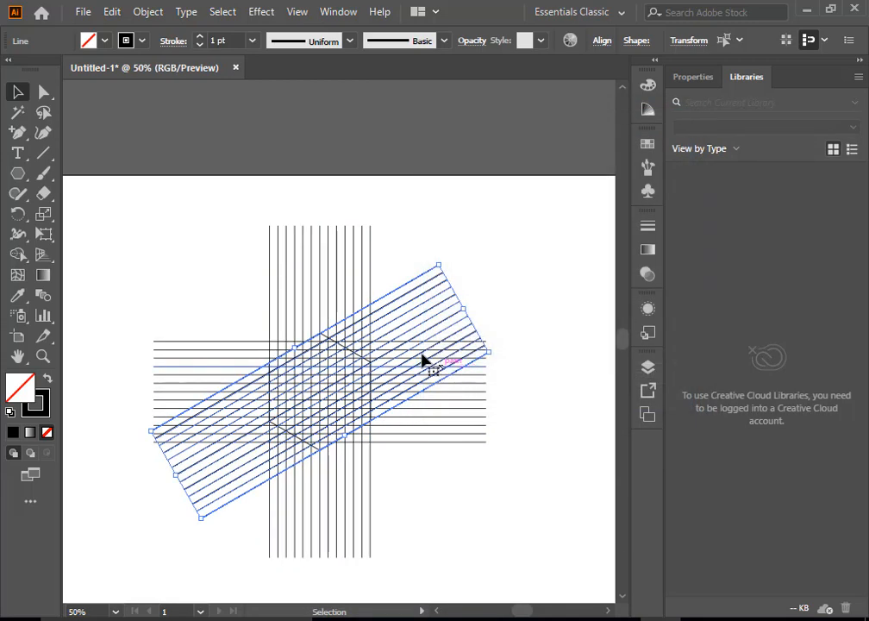
Reflect a copy of the slanted line set across the horizontal axis and deselect it
{"action": "right_click", "coordinate": [428, 306]}
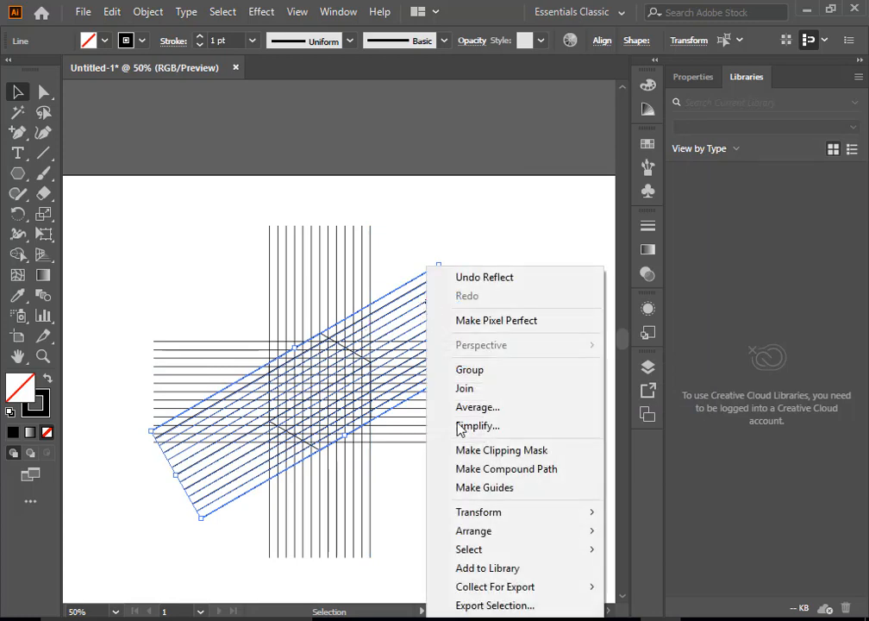
{"action": "mouse_move", "coordinate": [435, 511]}
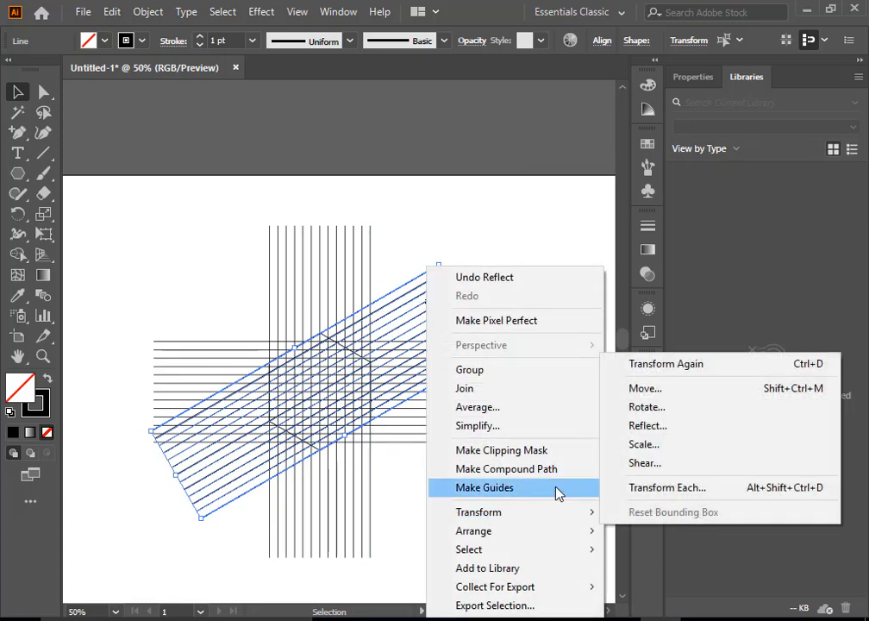
{"action": "left_click", "coordinate": [666, 435]}
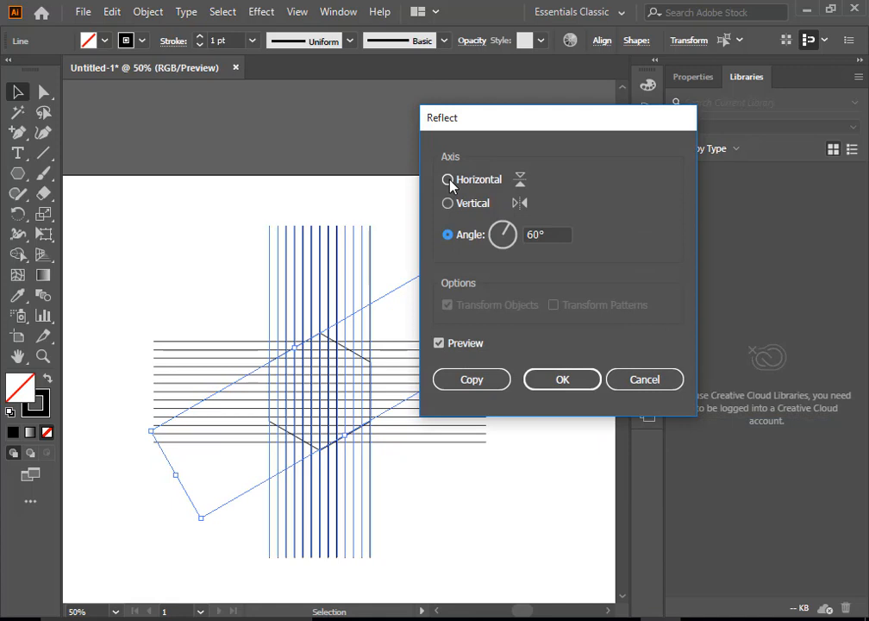
{"action": "left_click", "coordinate": [447, 181]}
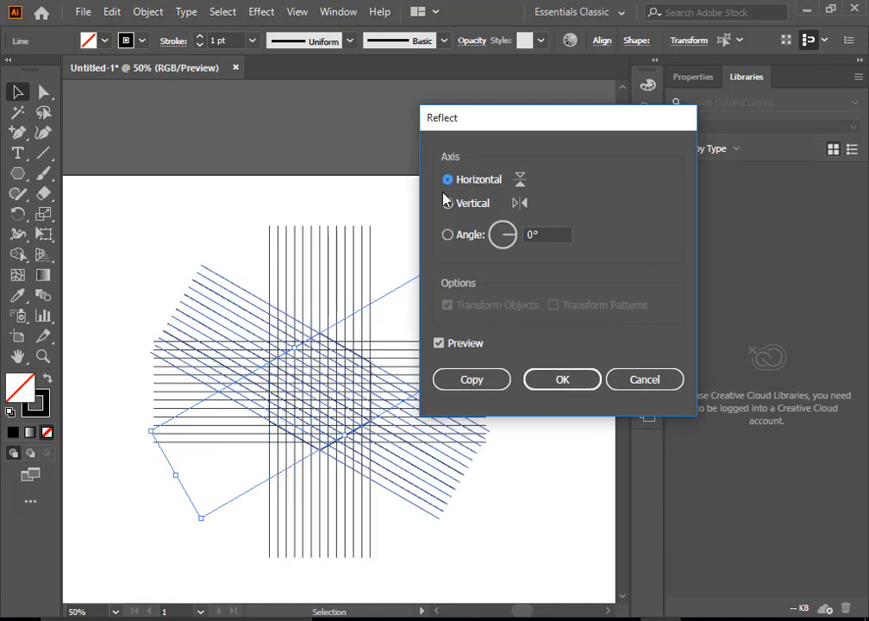
{"action": "left_click", "coordinate": [473, 379]}
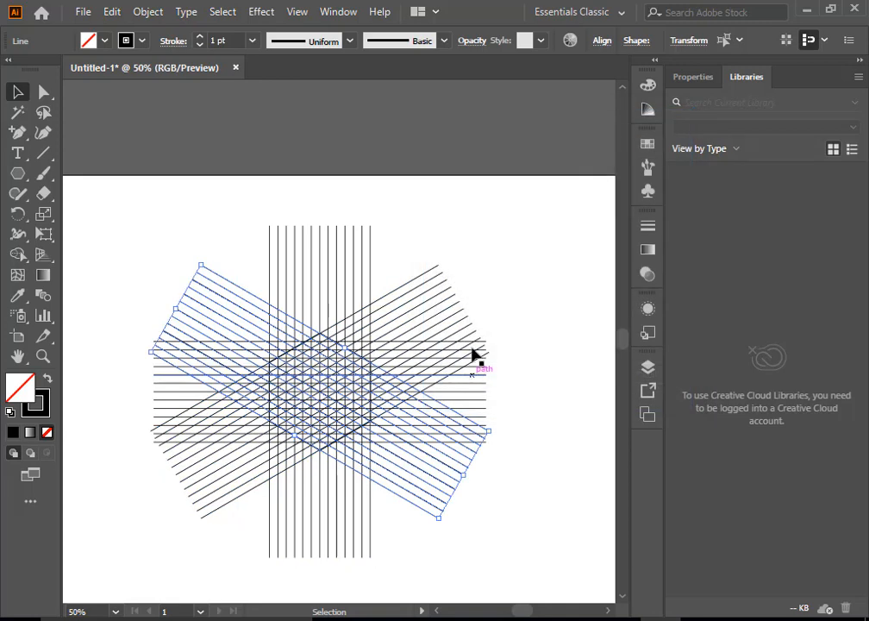
{"action": "left_click", "coordinate": [458, 222]}
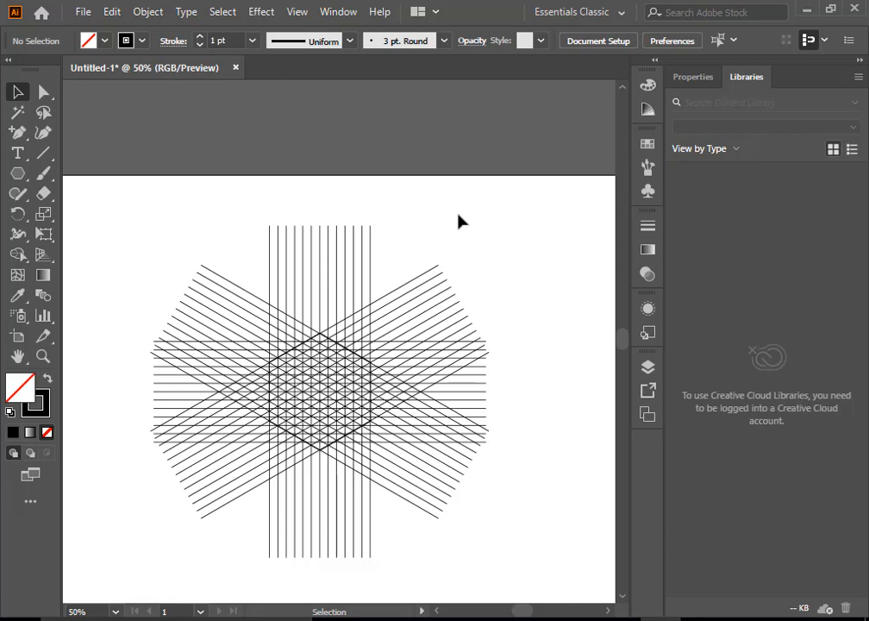
Delete the hexagon and select all the remaining lines
{"action": "left_click", "coordinate": [270, 389]}
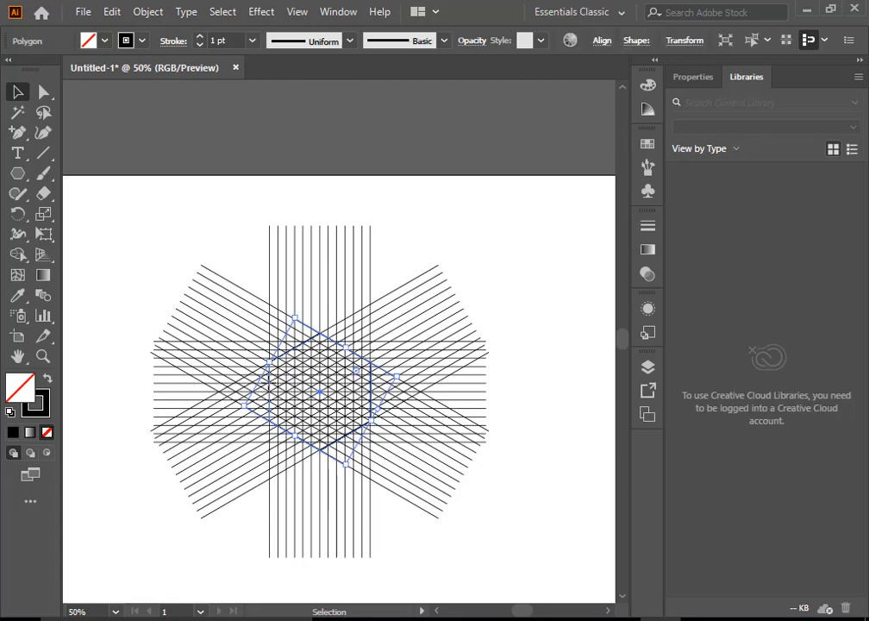
{"action": "key", "text": "Delete"}
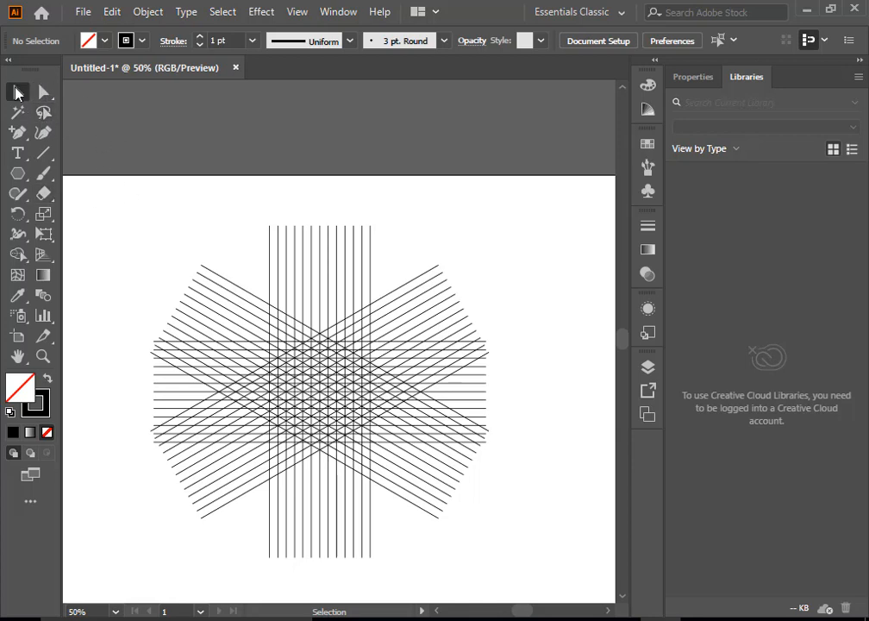
{"action": "left_click_drag", "start_coordinate": [140, 188], "coordinate": [501, 564]}
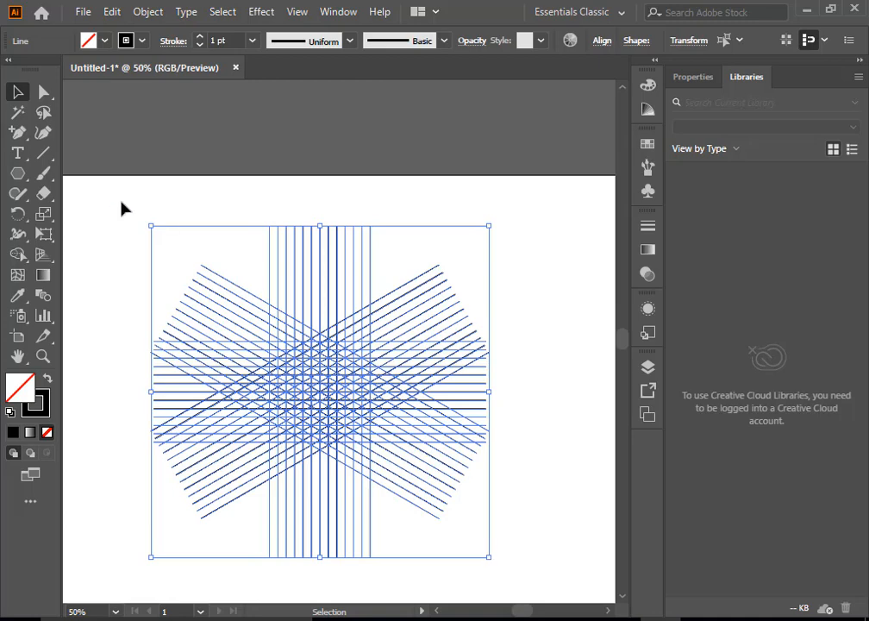
Set up the Shape Builder tool for the selected grid lines with a black fill and no stroke
{"action": "left_click", "coordinate": [43, 356]}
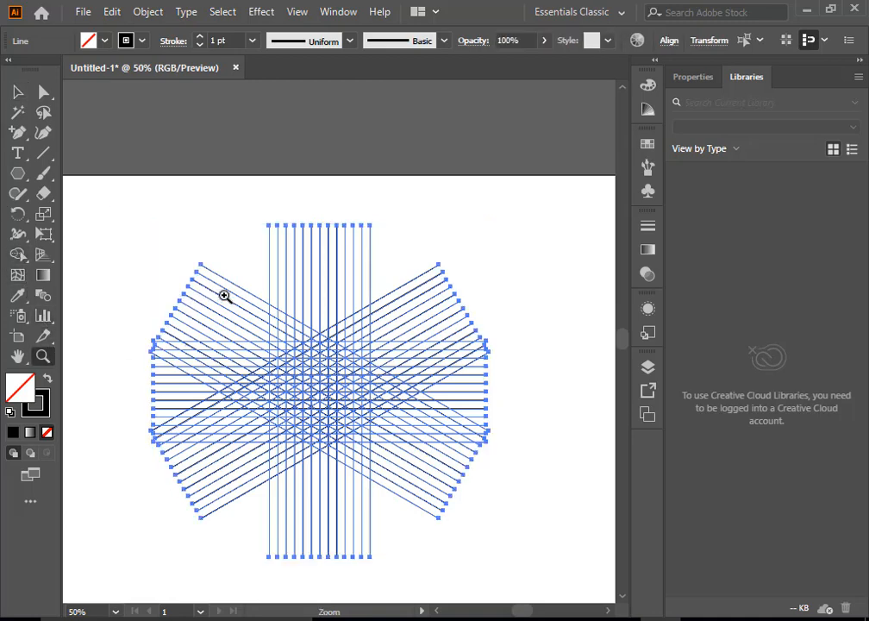
{"action": "left_click_drag", "start_coordinate": [224, 296], "coordinate": [430, 510]}
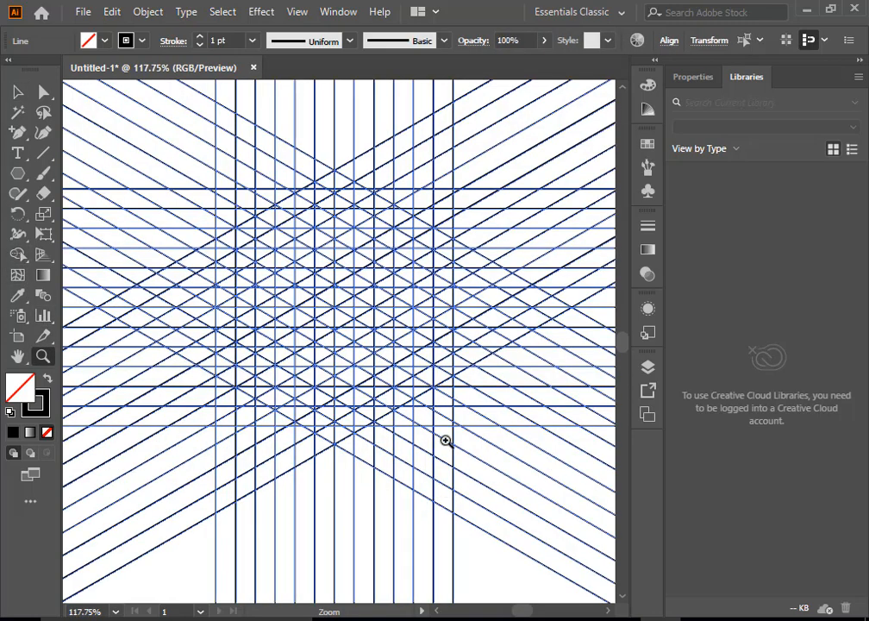
{"action": "left_click", "coordinate": [18, 235]}
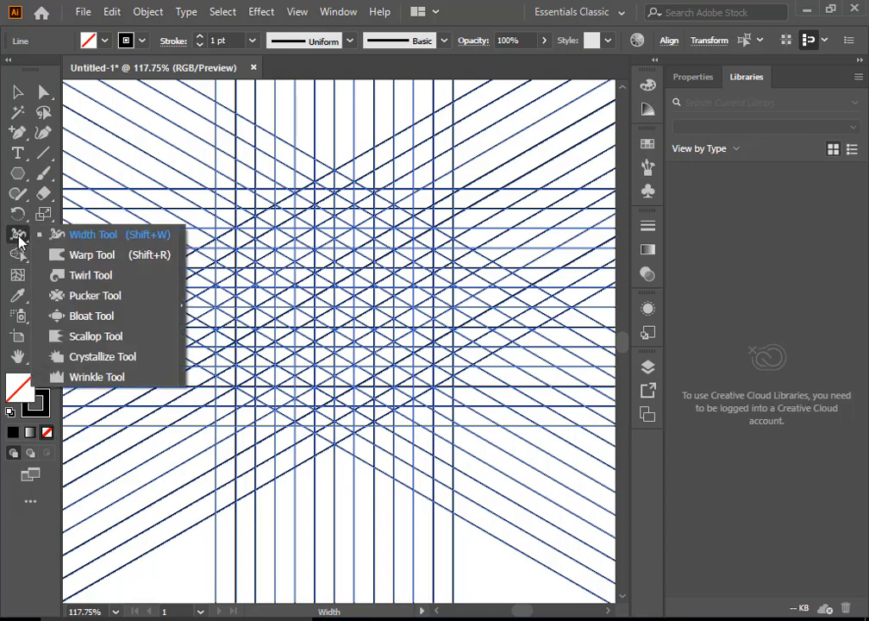
{"action": "left_click", "coordinate": [75, 244]}
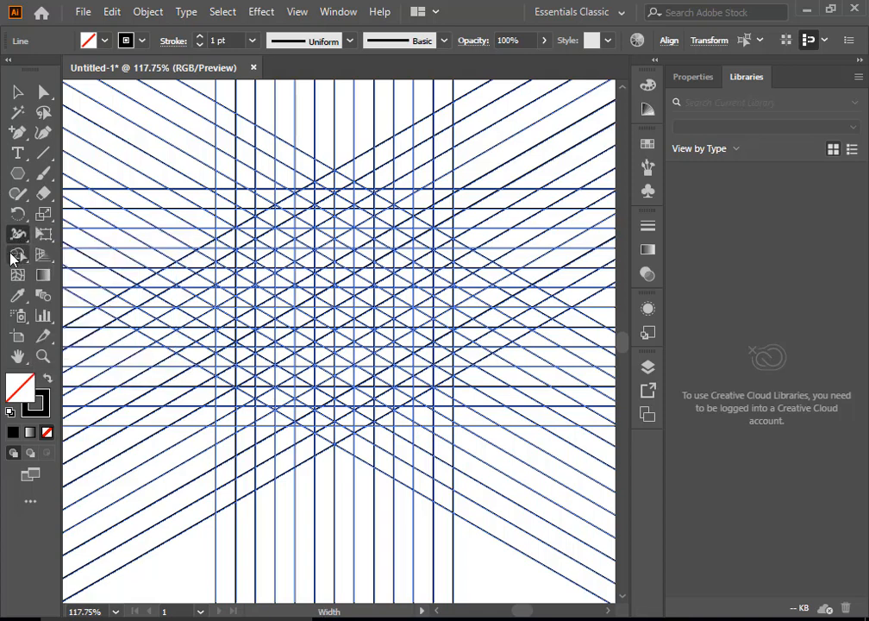
{"action": "left_click", "coordinate": [15, 255]}
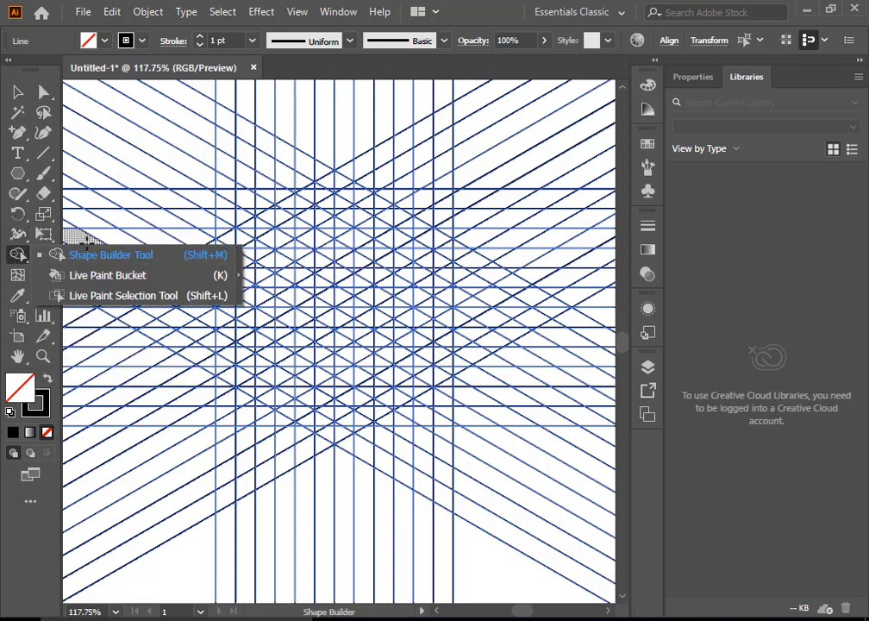
{"action": "left_click", "coordinate": [92, 258]}
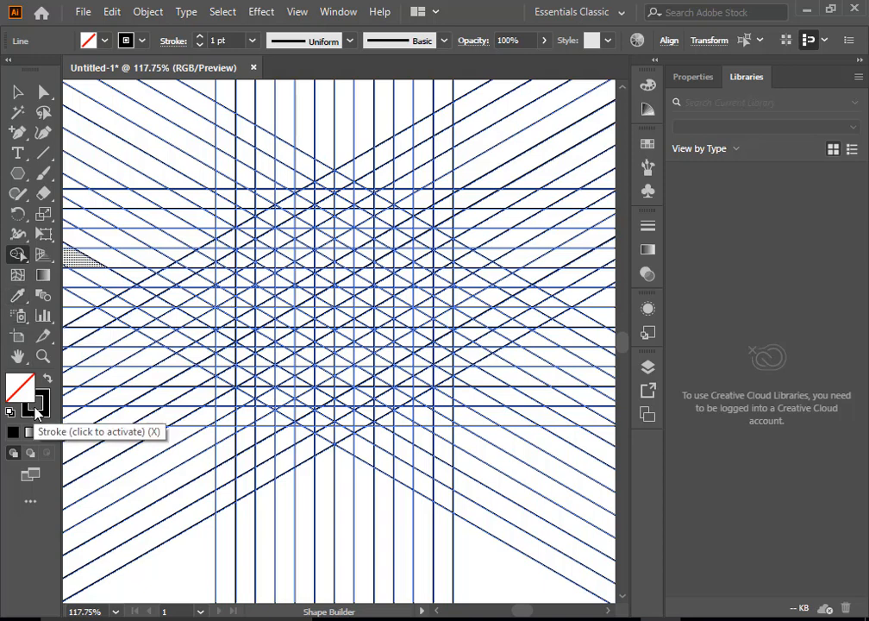
{"action": "left_click", "coordinate": [49, 377]}
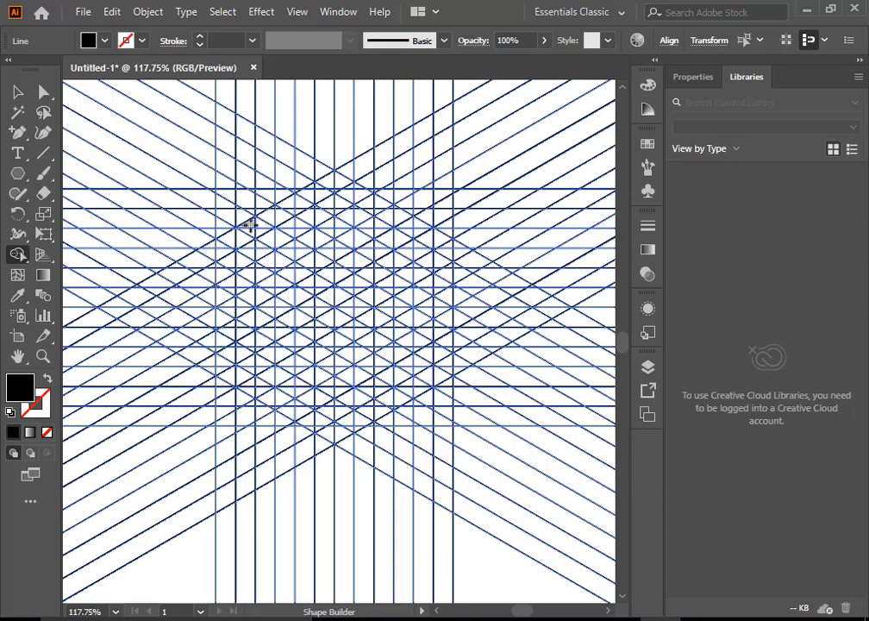
Merge grid cells into a solid black mirrored D along the left side of the hexagonal grid area
{"action": "mouse_move", "coordinate": [249, 223]}
{"action": "left_mouse_down"}
{"action": "mouse_move", "coordinate": [218, 255]}
{"action": "mouse_move", "coordinate": [236, 252]}
{"action": "left_mouse_up"}
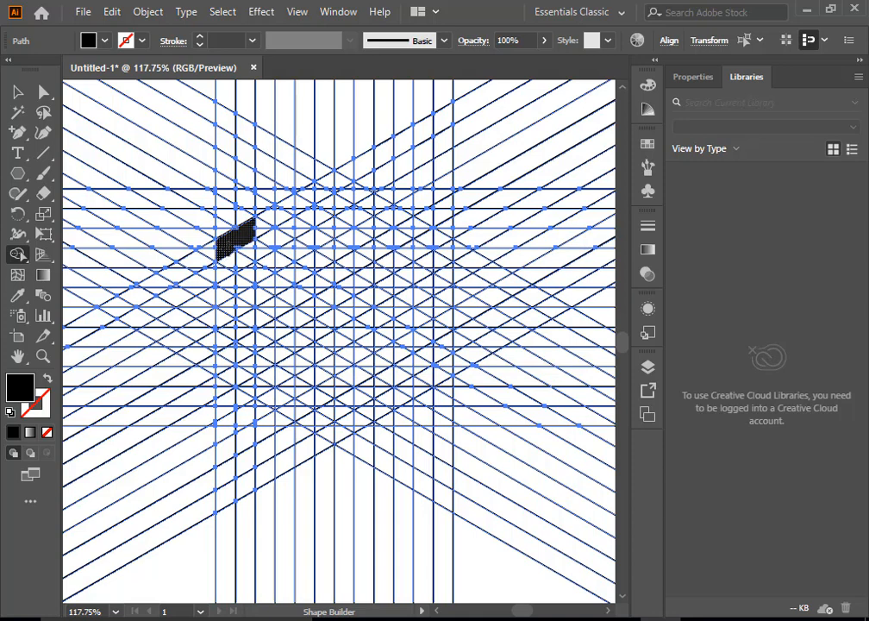
{"action": "mouse_move", "coordinate": [231, 237]}
{"action": "left_mouse_down"}
{"action": "mouse_move", "coordinate": [223, 276]}
{"action": "mouse_move", "coordinate": [223, 268]}
{"action": "mouse_move", "coordinate": [225, 376]}
{"action": "left_mouse_up"}
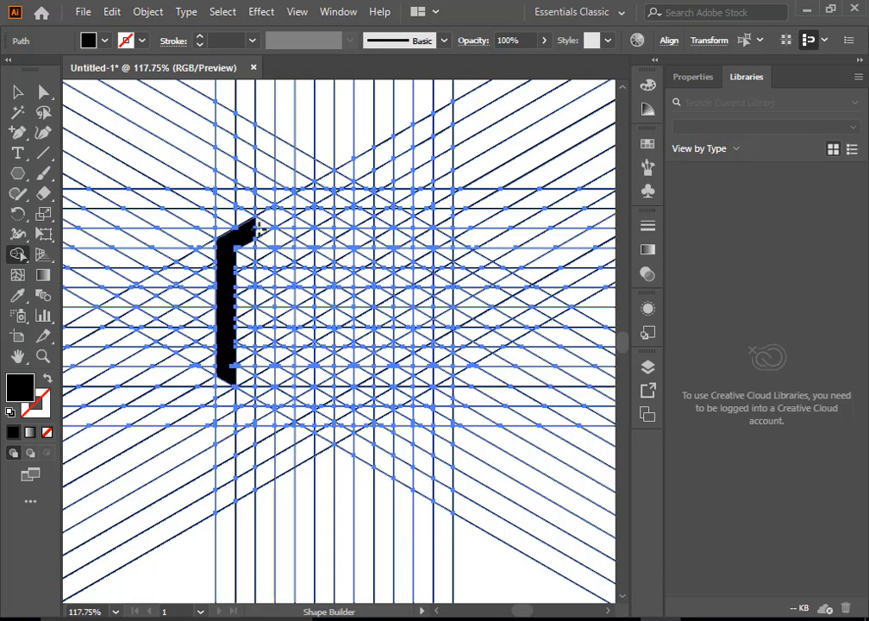
{"action": "mouse_move", "coordinate": [259, 226]}
{"action": "left_mouse_down"}
{"action": "mouse_move", "coordinate": [260, 397]}
{"action": "mouse_move", "coordinate": [243, 376]}
{"action": "mouse_move", "coordinate": [248, 382]}
{"action": "left_mouse_up"}
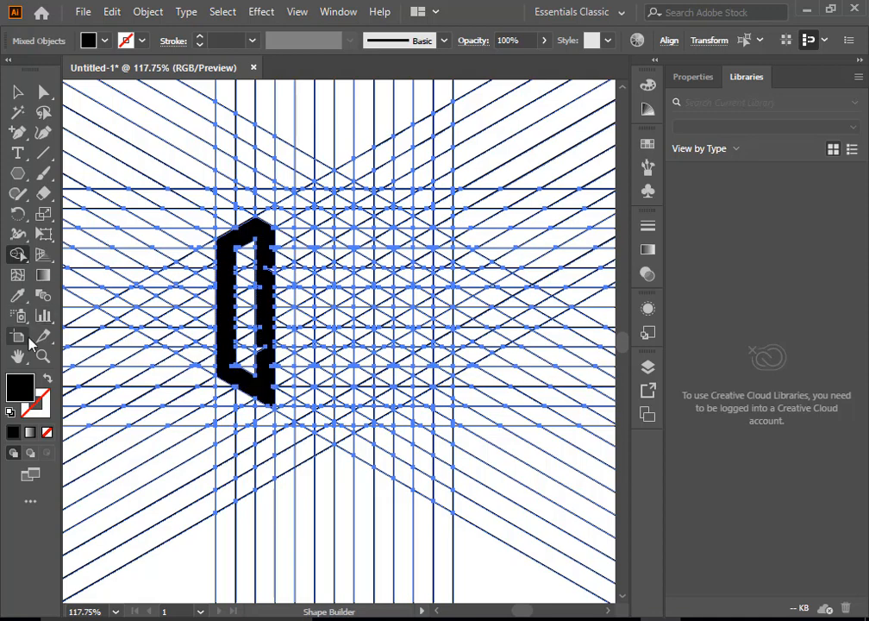
{"action": "left_click", "coordinate": [43, 356]}
{"action": "left_click_drag", "start_coordinate": [204, 184], "coordinate": [612, 518]}
{"action": "key", "text": "space"}
{"action": "left_click_drag", "start_coordinate": [176, 218], "coordinate": [305, 294]}
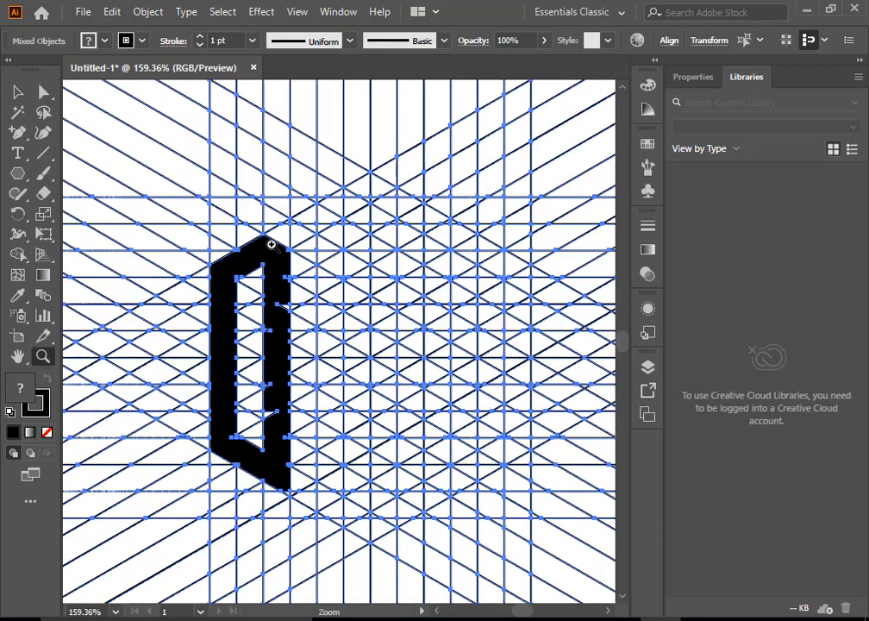
{"action": "left_click", "coordinate": [17, 255]}
{"action": "scroll", "coordinate": [261, 271], "scroll_direction": "down", "scroll_amount": 2}
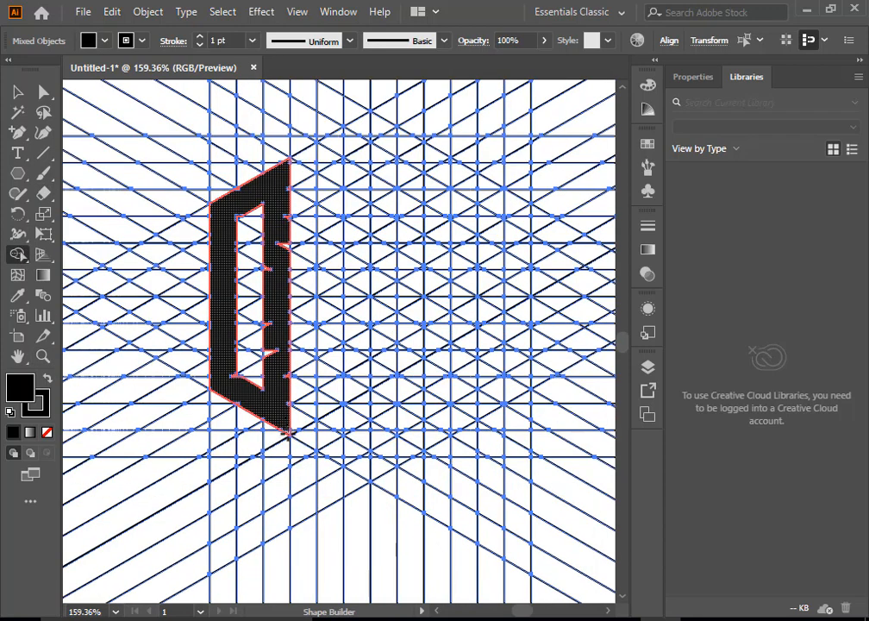
Merge grid cells into an angular black letter S in the middle of the grid, with pointed top and bottom
{"action": "scroll", "coordinate": [374, 272], "scroll_direction": "up", "scroll_amount": 4}
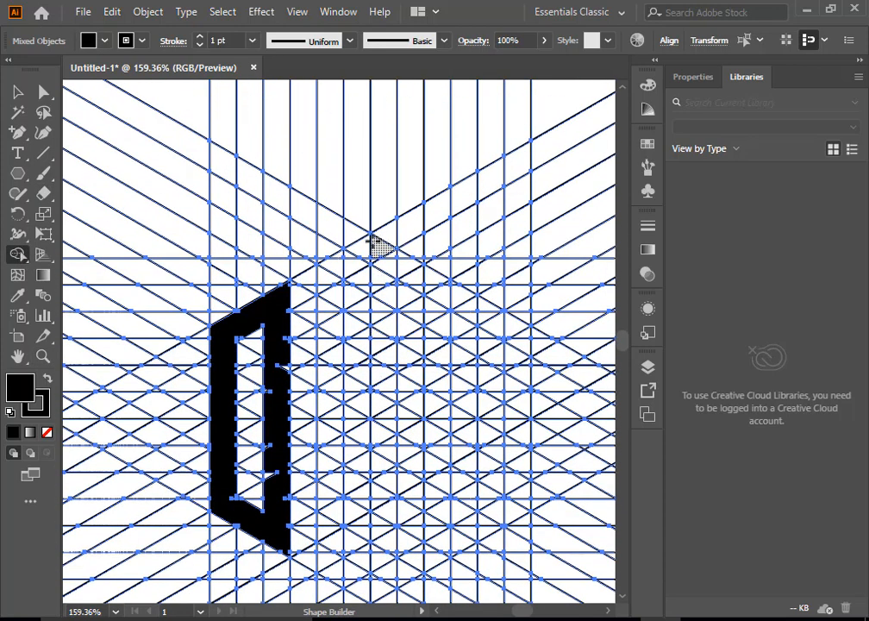
{"action": "mouse_move", "coordinate": [412, 296]}
{"action": "left_mouse_down"}
{"action": "mouse_move", "coordinate": [417, 260]}
{"action": "mouse_move", "coordinate": [368, 246]}
{"action": "mouse_move", "coordinate": [353, 247]}
{"action": "mouse_move", "coordinate": [326, 302]}
{"action": "left_mouse_up"}
{"action": "left_click_drag", "start_coordinate": [379, 254], "coordinate": [387, 264]}
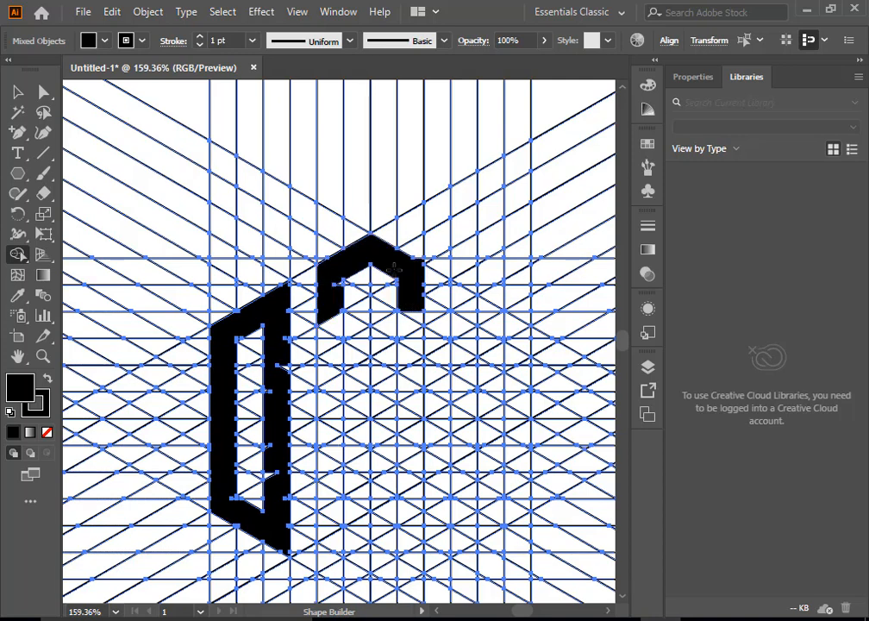
{"action": "left_click", "coordinate": [396, 268]}
{"action": "left_click", "coordinate": [339, 284]}
{"action": "mouse_move", "coordinate": [331, 304]}
{"action": "left_mouse_down"}
{"action": "mouse_move", "coordinate": [335, 338]}
{"action": "mouse_move", "coordinate": [326, 373]}
{"action": "mouse_move", "coordinate": [320, 362]}
{"action": "mouse_move", "coordinate": [402, 416]}
{"action": "mouse_move", "coordinate": [369, 400]}
{"action": "mouse_move", "coordinate": [409, 459]}
{"action": "left_mouse_up"}
{"action": "scroll", "coordinate": [409, 459], "scroll_direction": "down", "scroll_amount": 3}
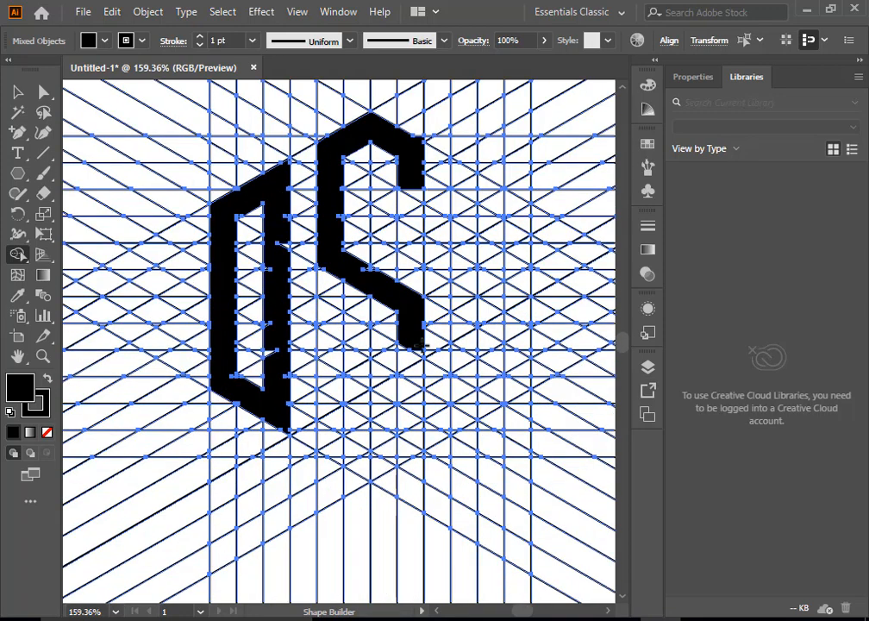
{"action": "mouse_move", "coordinate": [413, 338]}
{"action": "left_mouse_down"}
{"action": "mouse_move", "coordinate": [413, 437]}
{"action": "mouse_move", "coordinate": [385, 463]}
{"action": "mouse_move", "coordinate": [359, 461]}
{"action": "mouse_move", "coordinate": [330, 376]}
{"action": "left_mouse_up"}
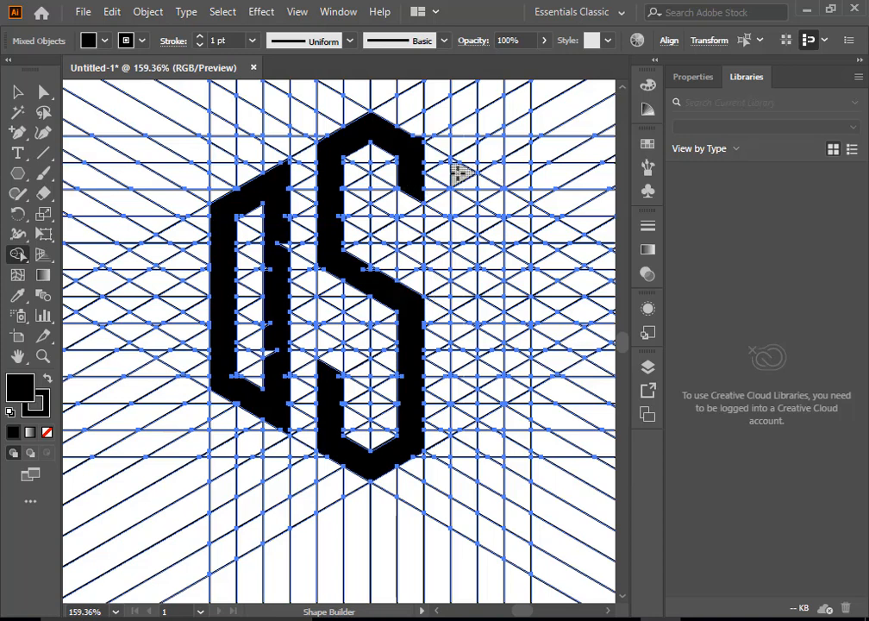
Merge grid cells into a solid black letter D along the right side of the grid, mirroring the left letter
{"action": "left_click_drag", "start_coordinate": [457, 163], "coordinate": [461, 276]}
{"action": "scroll", "coordinate": [463, 225], "scroll_direction": "down", "scroll_amount": 3}
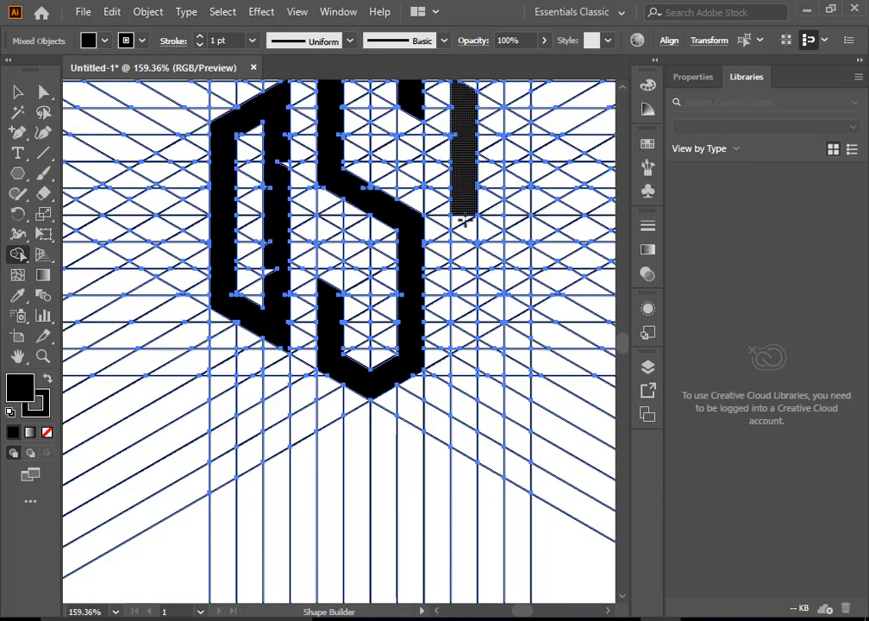
{"action": "mouse_move", "coordinate": [462, 216]}
{"action": "left_mouse_down"}
{"action": "mouse_move", "coordinate": [459, 336]}
{"action": "mouse_move", "coordinate": [505, 308]}
{"action": "mouse_move", "coordinate": [522, 272]}
{"action": "left_mouse_up"}
{"action": "scroll", "coordinate": [524, 269], "scroll_direction": "up", "scroll_amount": 3}
{"action": "scroll", "coordinate": [524, 267], "scroll_direction": "up", "scroll_amount": 3}
{"action": "mouse_move", "coordinate": [520, 431]}
{"action": "left_mouse_down"}
{"action": "mouse_move", "coordinate": [513, 405]}
{"action": "mouse_move", "coordinate": [519, 349]}
{"action": "left_mouse_up"}
{"action": "left_click_drag", "start_coordinate": [520, 349], "coordinate": [509, 326]}
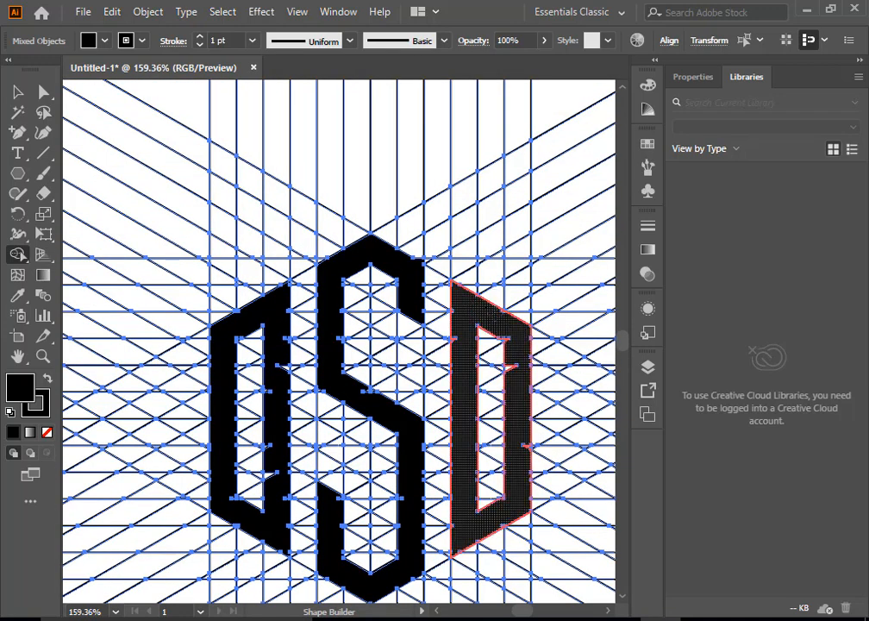
{"action": "scroll", "coordinate": [539, 349], "scroll_direction": "down", "scroll_amount": 4}
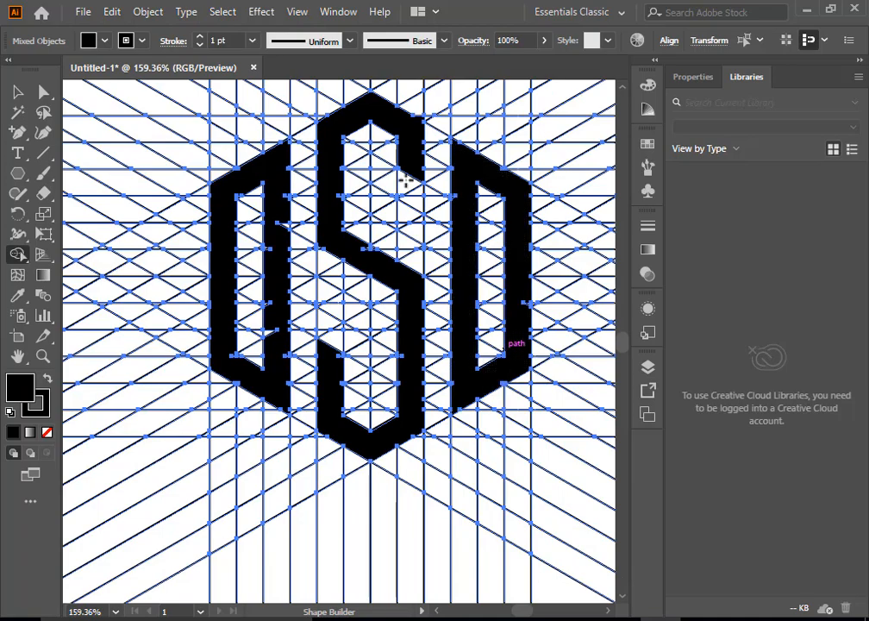
Merge the leftover slivers along the inner edges of the left mirrored D into the letter
{"action": "scroll", "coordinate": [267, 448], "scroll_direction": "up", "scroll_amount": 4}
{"action": "left_click", "coordinate": [26, 91]}
{"action": "key", "text": "z"}
{"action": "left_click_drag", "start_coordinate": [216, 192], "coordinate": [483, 547]}
{"action": "scroll", "coordinate": [458, 485], "scroll_direction": "down", "scroll_amount": 2}
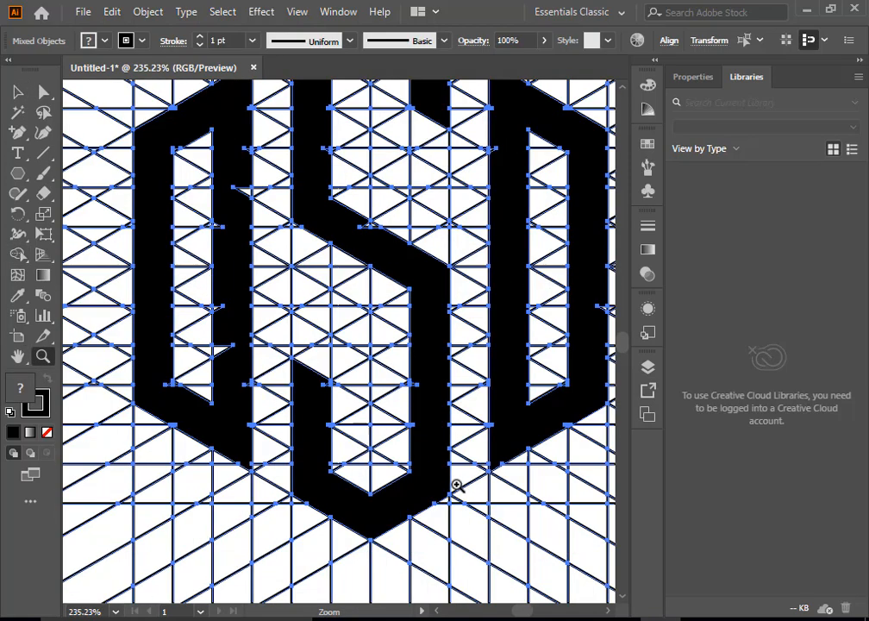
{"action": "left_click", "coordinate": [19, 256]}
{"action": "left_click", "coordinate": [220, 264]}
{"action": "scroll", "coordinate": [211, 263], "scroll_direction": "up", "scroll_amount": 5}
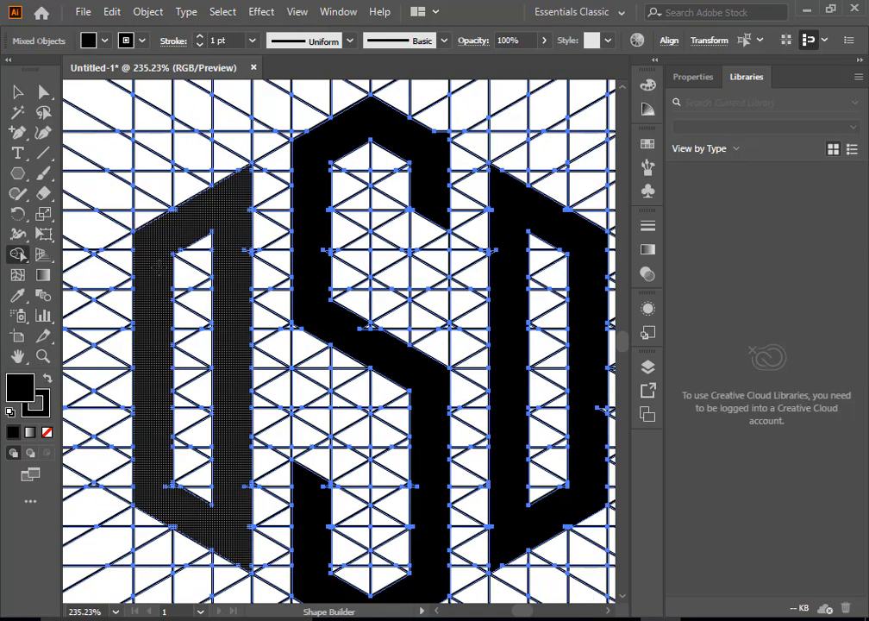
{"action": "left_click", "coordinate": [167, 485]}
Merge the leftover slivers along the edges of the S and the right D into their letters
{"action": "left_click", "coordinate": [312, 493]}
{"action": "scroll", "coordinate": [327, 465], "scroll_direction": "down", "scroll_amount": 4}
{"action": "left_click", "coordinate": [331, 457]}
{"action": "left_click_drag", "start_coordinate": [331, 456], "coordinate": [337, 459]}
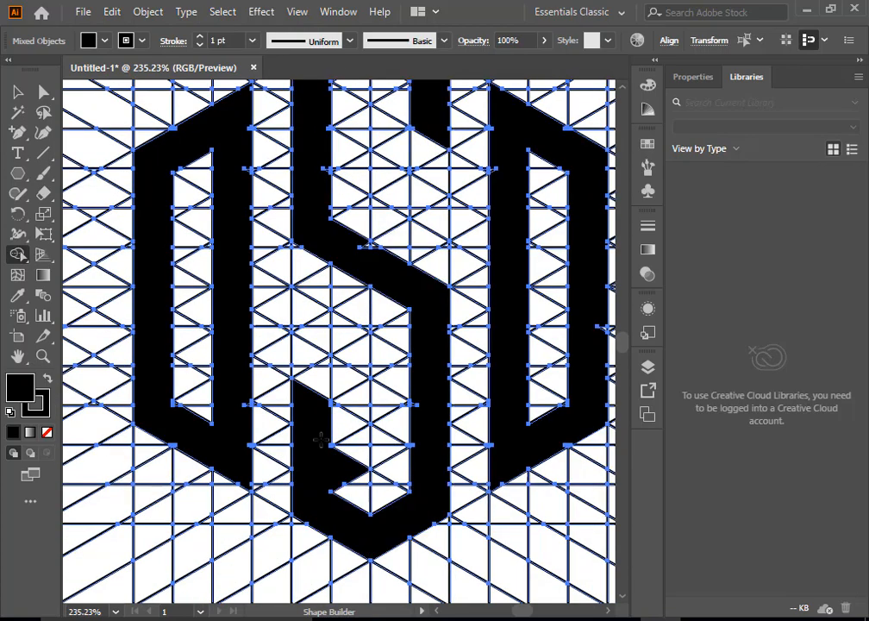
{"action": "key", "text": "ctrl+z"}
{"action": "left_click", "coordinate": [325, 445]}
{"action": "left_click", "coordinate": [414, 405]}
{"action": "left_click_drag", "start_coordinate": [370, 245], "coordinate": [390, 253]}
{"action": "scroll", "coordinate": [407, 259], "scroll_direction": "up", "scroll_amount": 2}
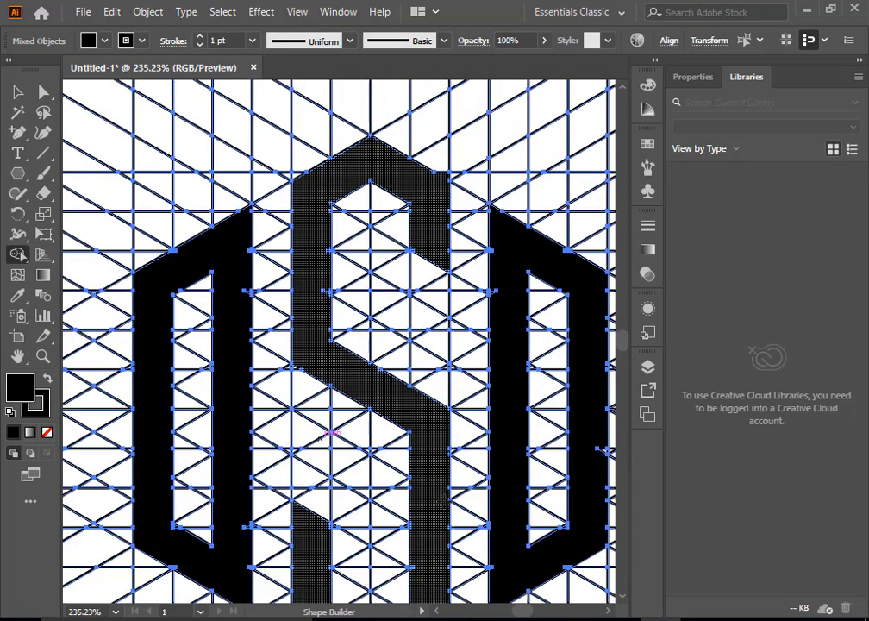
{"action": "scroll", "coordinate": [565, 435], "scroll_direction": "down", "scroll_amount": 1}
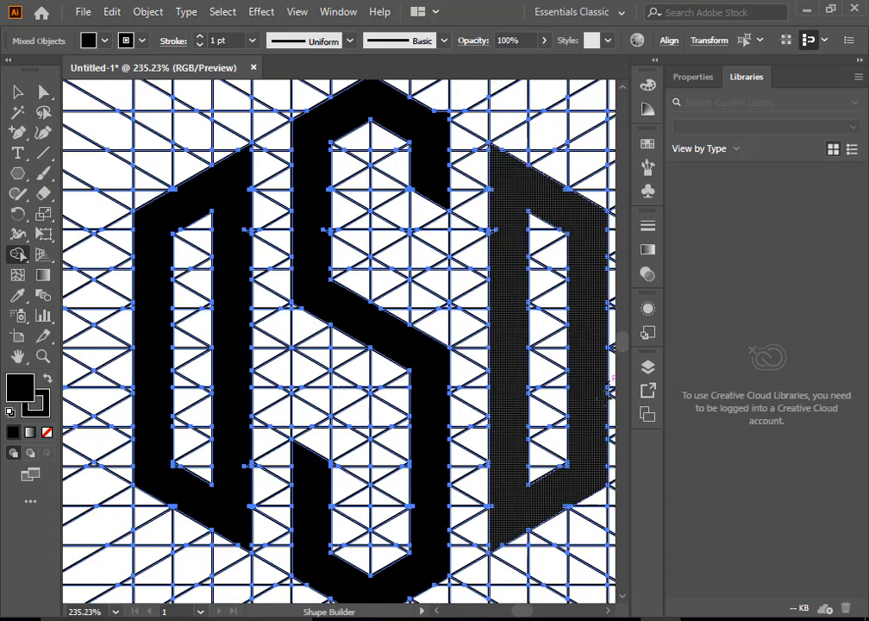
Select the three black letters together and move them off the grid to the artboard's upper-right corner
{"action": "left_click", "coordinate": [24, 91]}
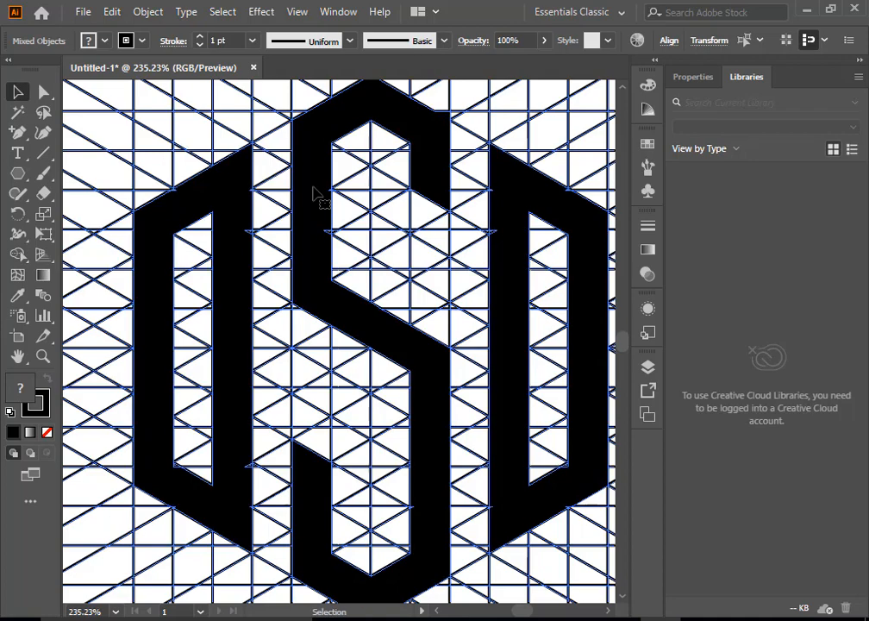
{"action": "key", "text": "ctrl+minus"}
{"action": "key", "text": "ctrl+minus"}
{"action": "key", "text": "ctrl+minus"}
{"action": "key", "text": "ctrl+minus"}
{"action": "key", "text": "ctrl+minus"}
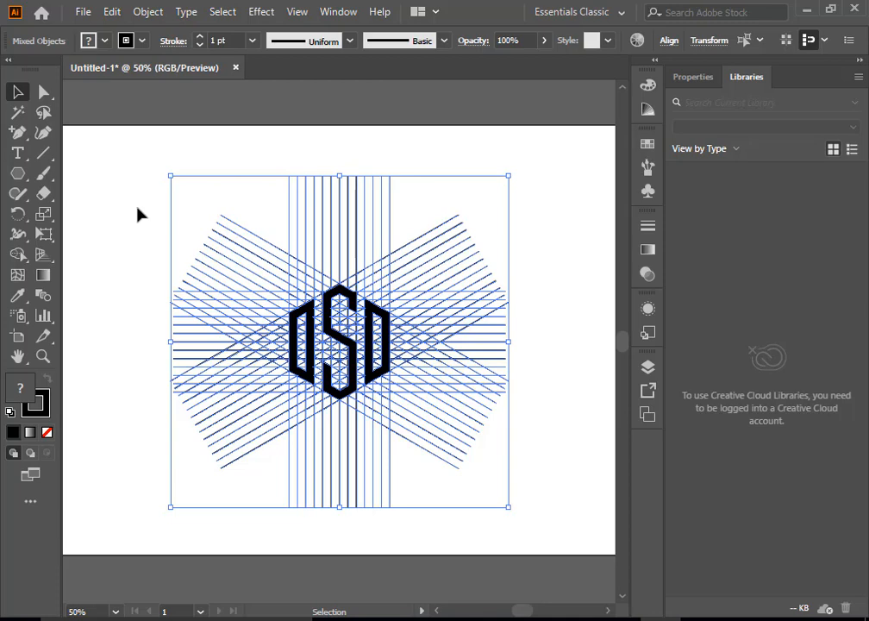
{"action": "left_click", "coordinate": [130, 236]}
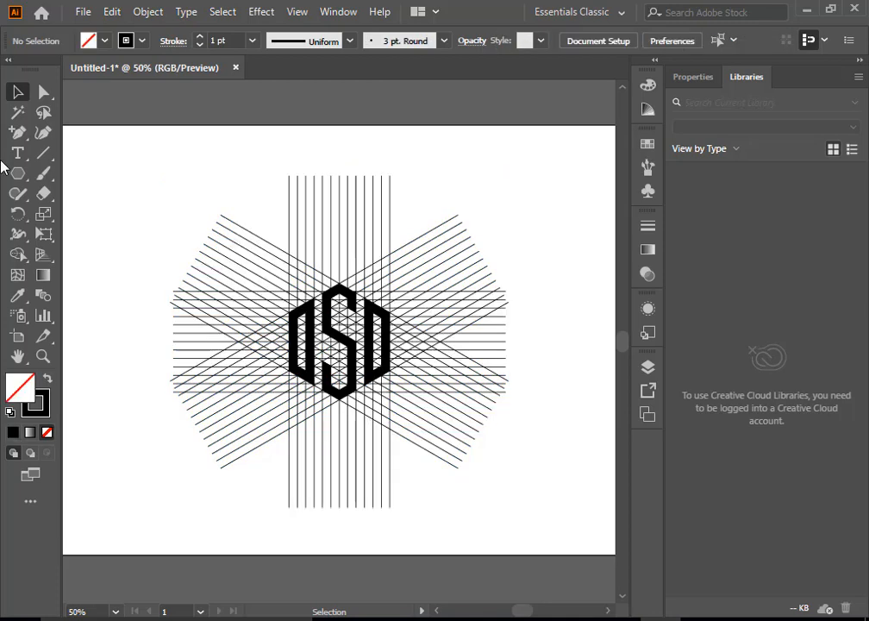
{"action": "left_click_drag", "start_coordinate": [262, 206], "coordinate": [244, 470]}
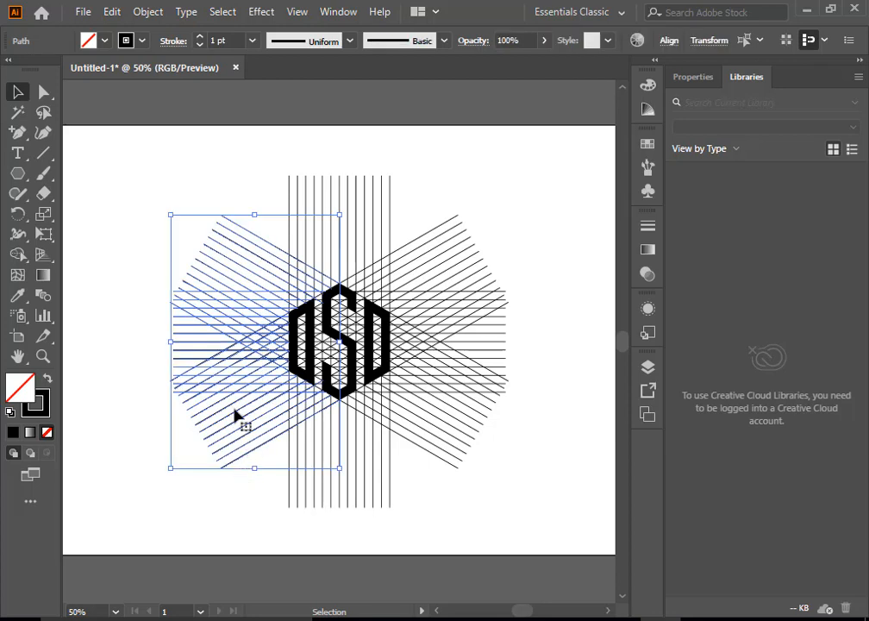
{"action": "left_click", "coordinate": [119, 131]}
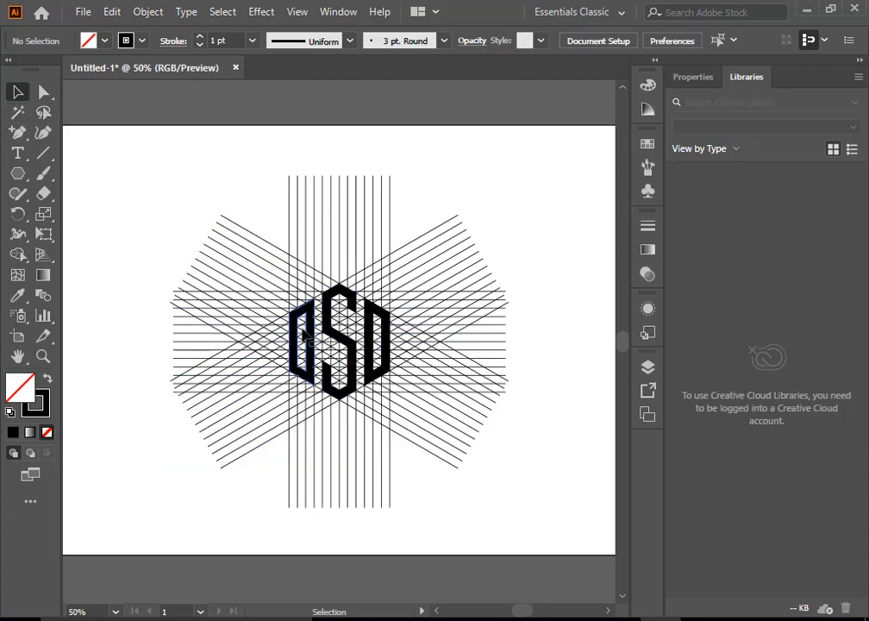
{"action": "left_click", "coordinate": [297, 317]}
{"action": "left_click", "coordinate": [331, 325], "text": "shift"}
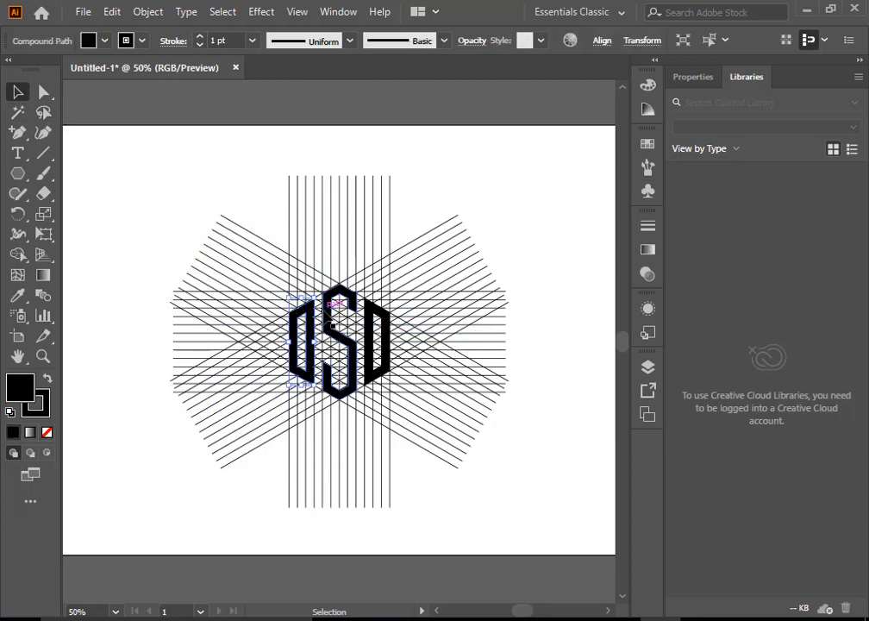
{"action": "left_click", "coordinate": [372, 331], "text": "shift"}
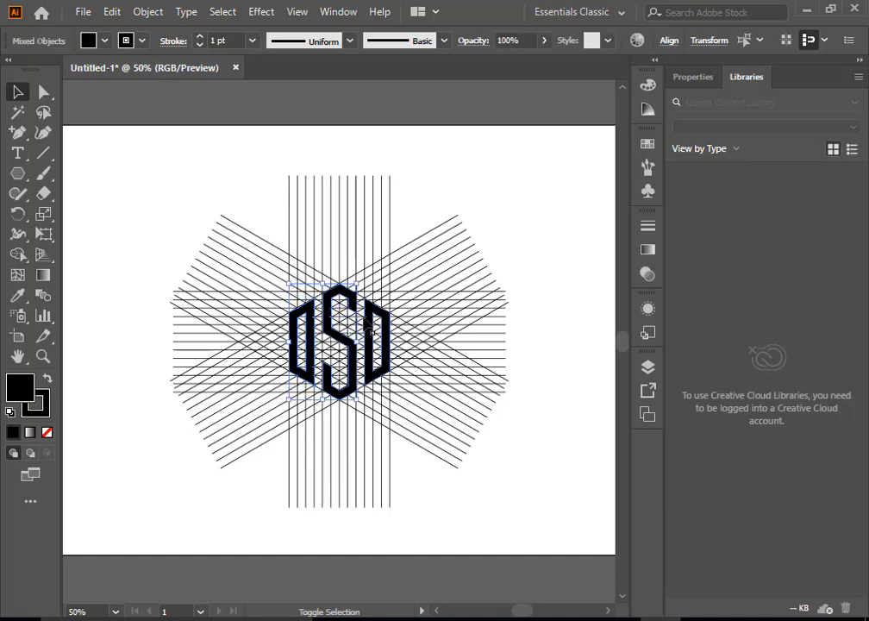
{"action": "left_click_drag", "start_coordinate": [386, 313], "coordinate": [566, 190]}
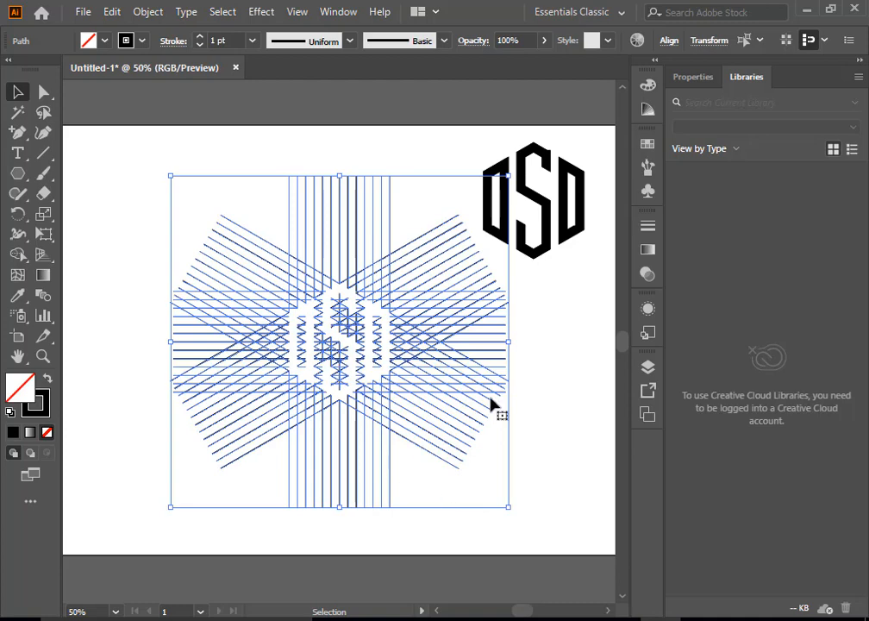
Delete all the remaining grid lines
{"action": "left_click", "coordinate": [566, 368]}
{"action": "left_click_drag", "start_coordinate": [229, 187], "coordinate": [471, 456]}
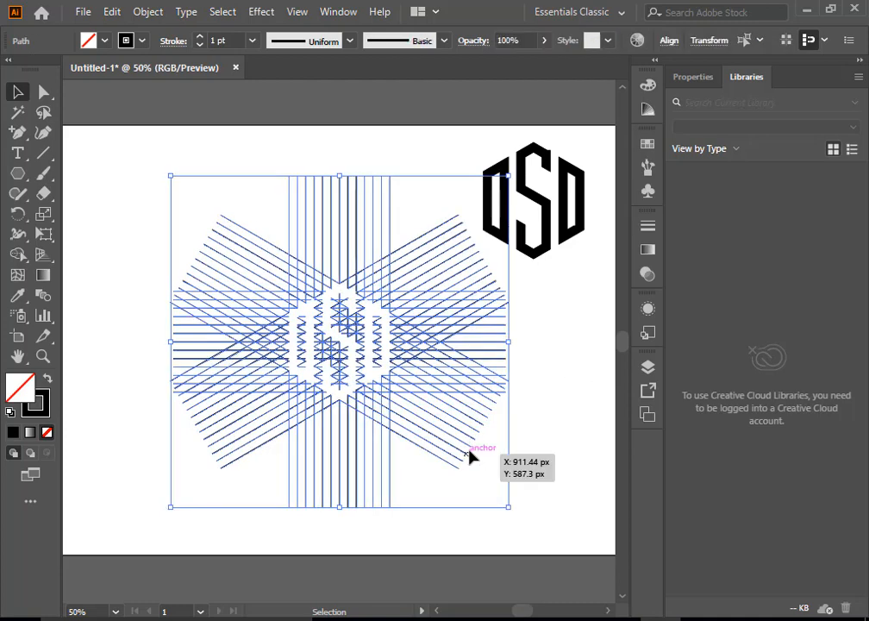
{"action": "key", "text": "Delete"}
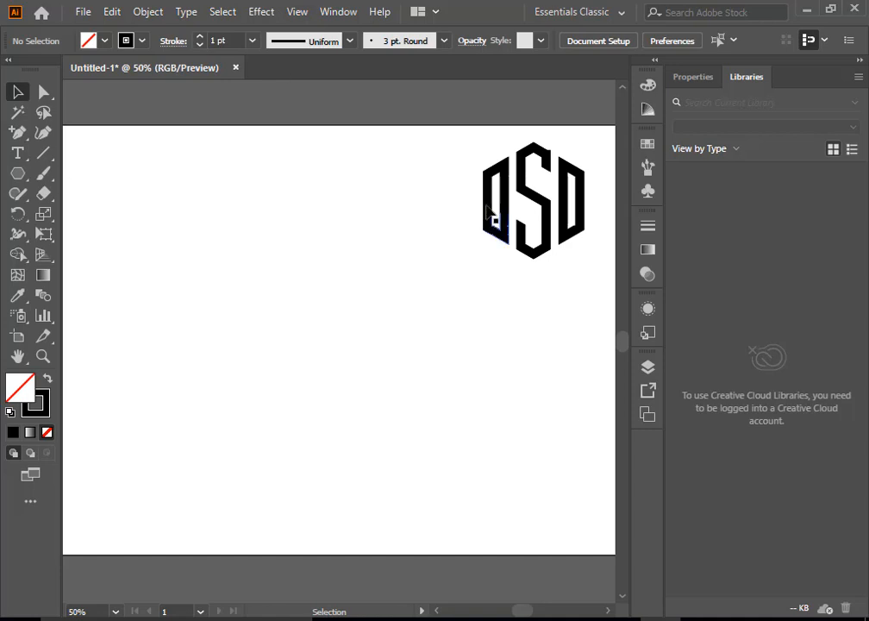
Move the three letters together back toward the middle of the artboard and deselect them
{"action": "left_click_drag", "start_coordinate": [465, 178], "coordinate": [359, 368]}
{"action": "left_click_drag", "start_coordinate": [602, 142], "coordinate": [438, 284]}
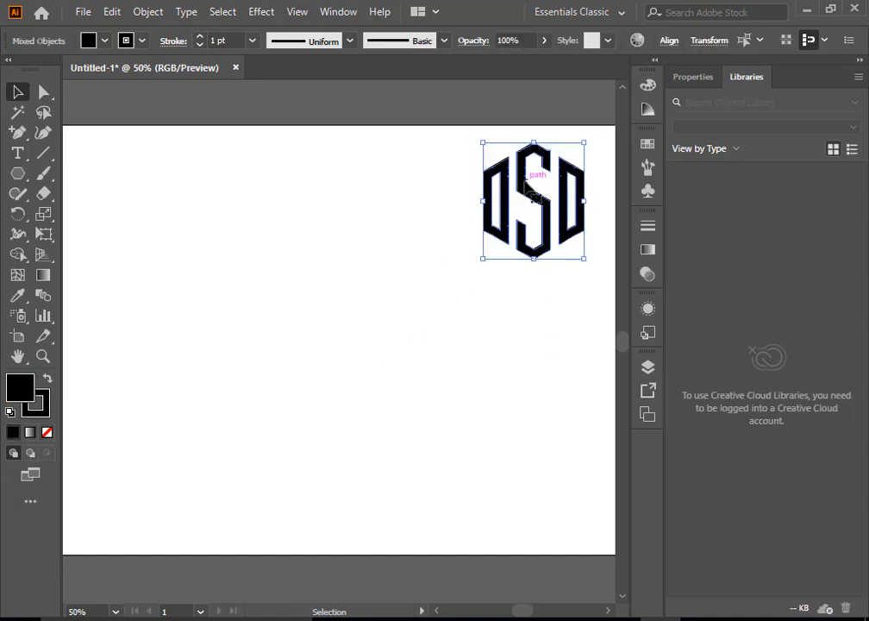
{"action": "left_click_drag", "start_coordinate": [509, 190], "coordinate": [307, 299]}
{"action": "left_click", "coordinate": [413, 406]}
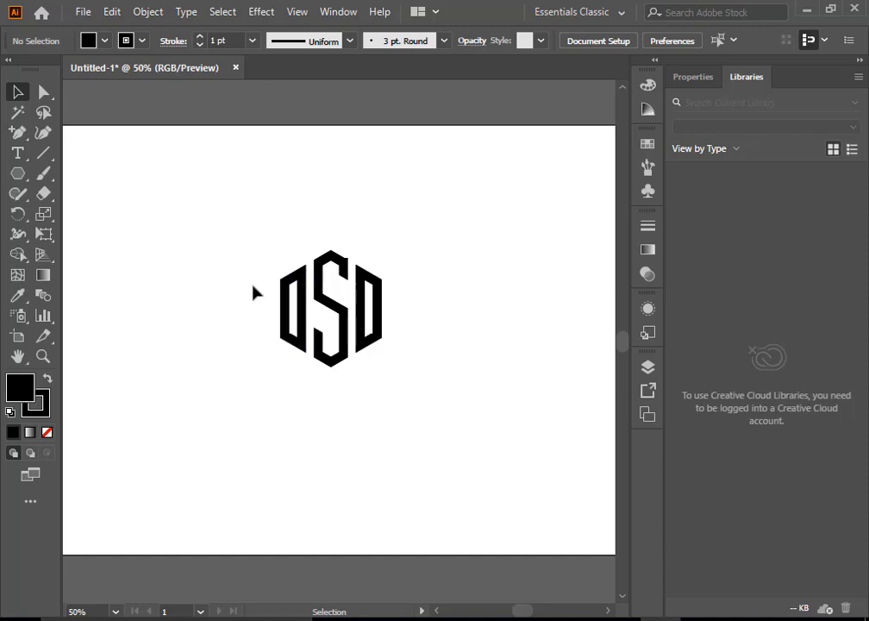
Shift the three-letter monogram up and right, then enlarge it proportionally to fill most of the artboard's height
{"action": "left_click_drag", "start_coordinate": [237, 273], "coordinate": [433, 351]}
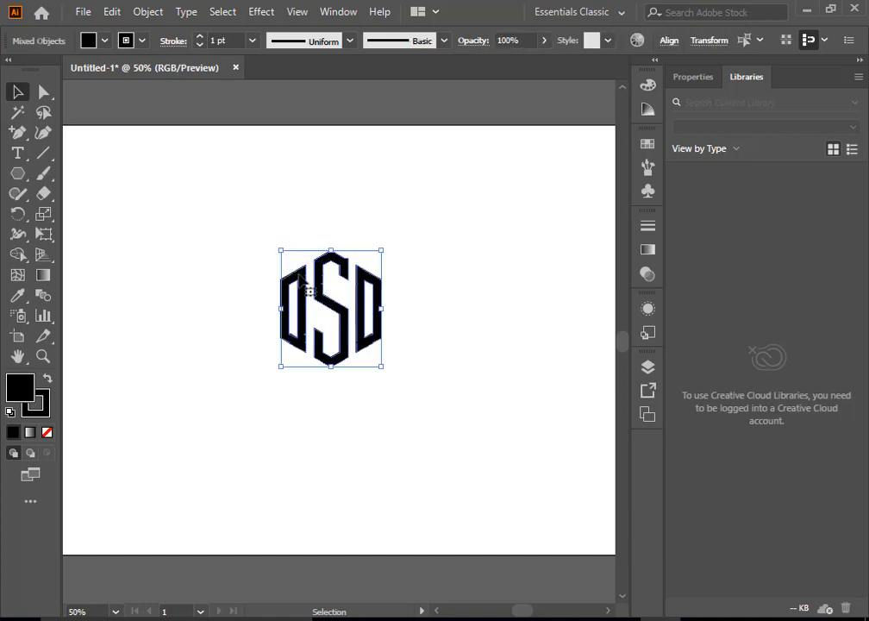
{"action": "left_click_drag", "start_coordinate": [299, 275], "coordinate": [376, 238]}
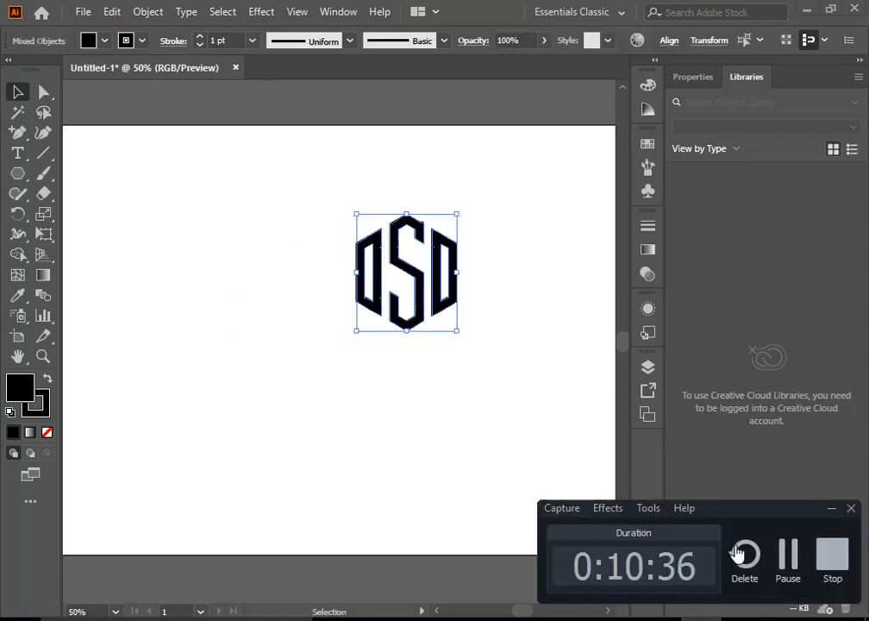
{"action": "left_click", "coordinate": [309, 196]}
{"action": "left_click_drag", "start_coordinate": [308, 196], "coordinate": [552, 395]}
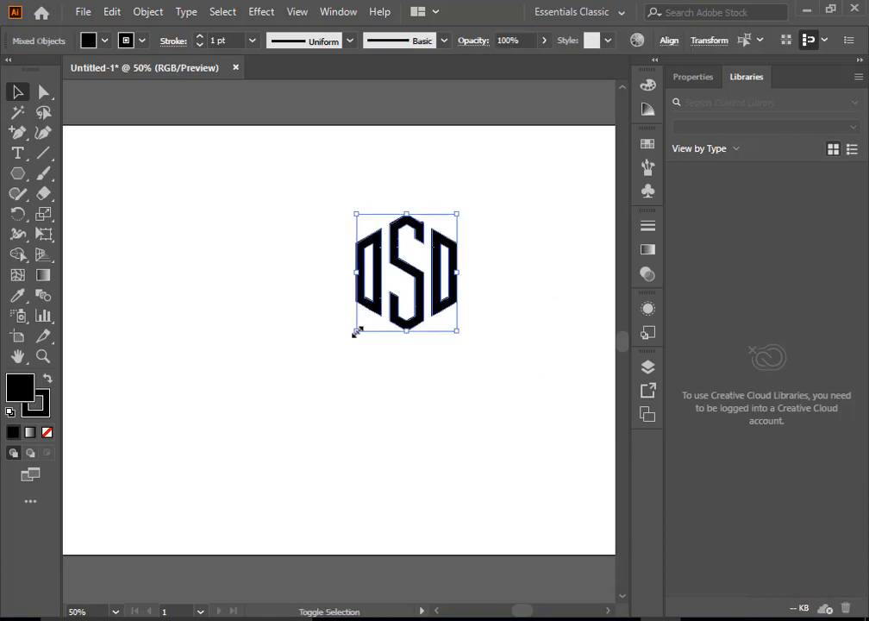
{"action": "left_click_drag", "start_coordinate": [355, 332], "coordinate": [208, 501]}
{"action": "left_click", "coordinate": [518, 319]}
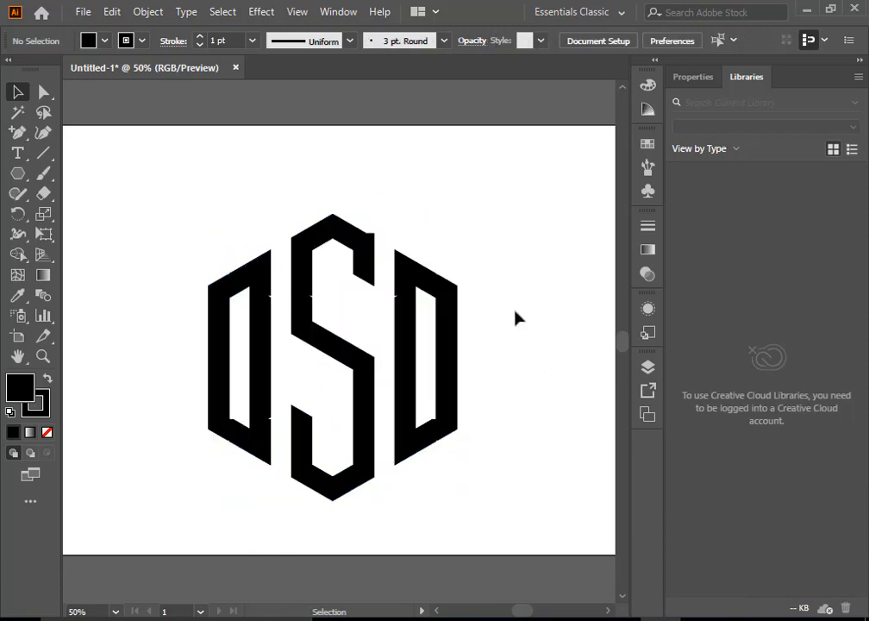